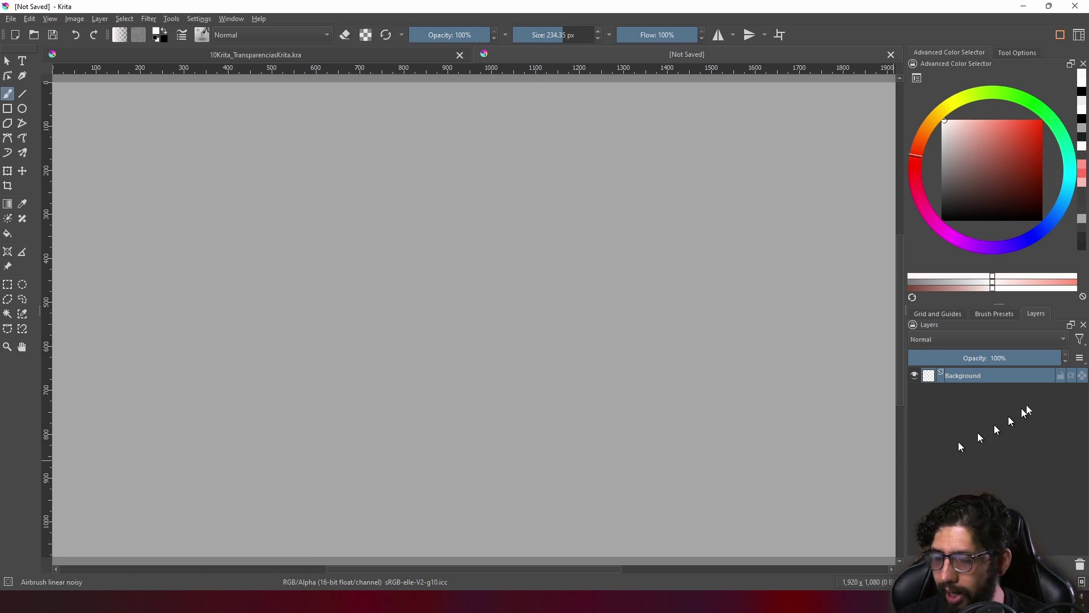
# Step: Toggle the Background layer's transparency lock on and off again
pyautogui.click(1082, 376)
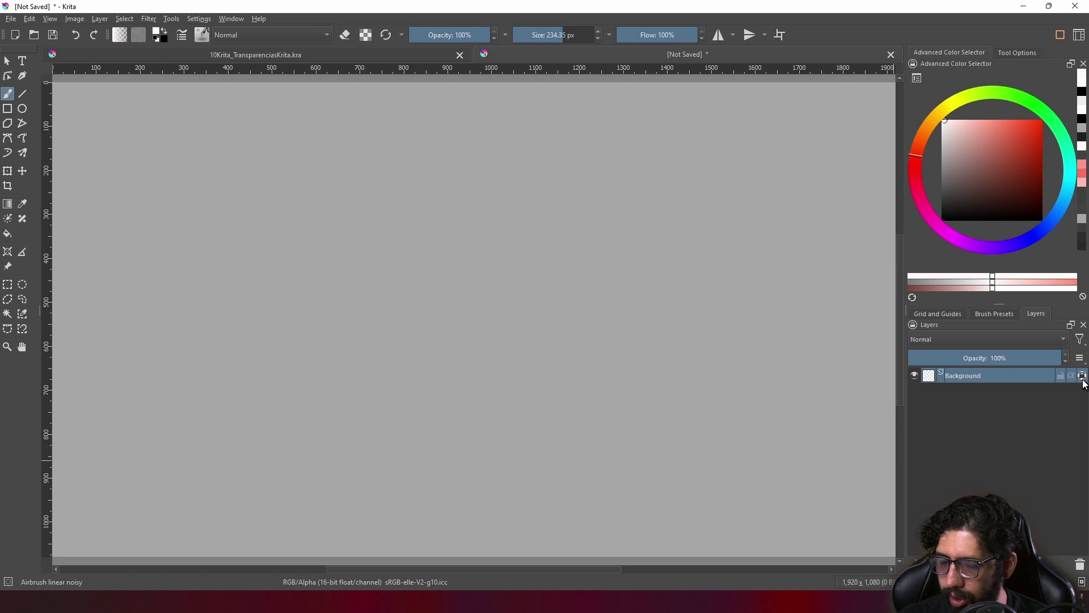
pyautogui.click(1082, 376)
pyautogui.click(1082, 376)
pyautogui.click(1082, 376)
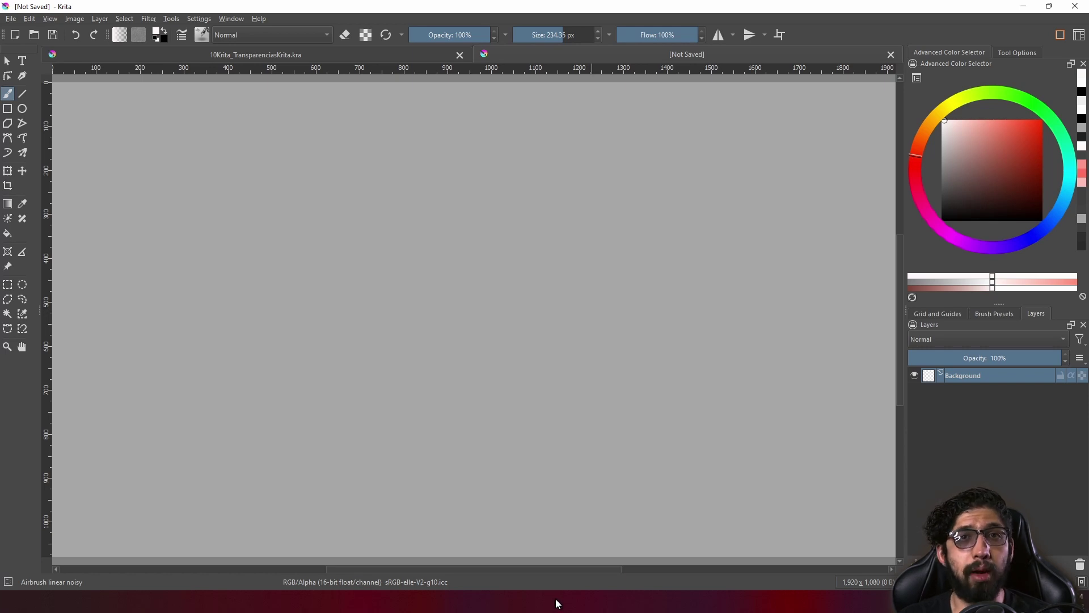
# Step: Drag a roughly 500 px circular selection near the canvas centre and pick a darker grey for filling
pyautogui.click(22, 285)
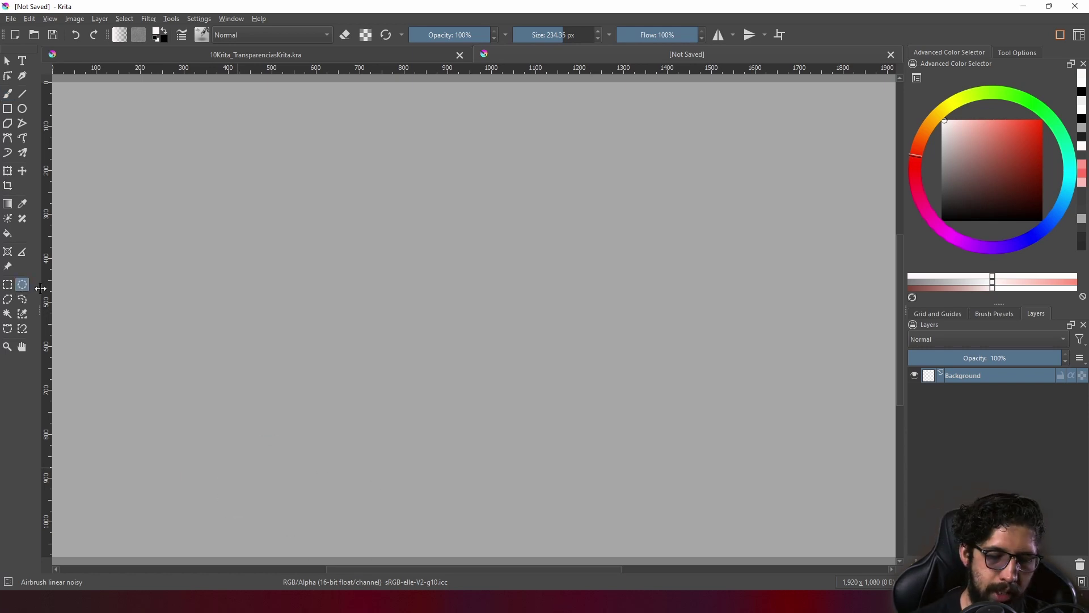
pyautogui.moveTo(394, 202); pyautogui.dragTo(566, 425)
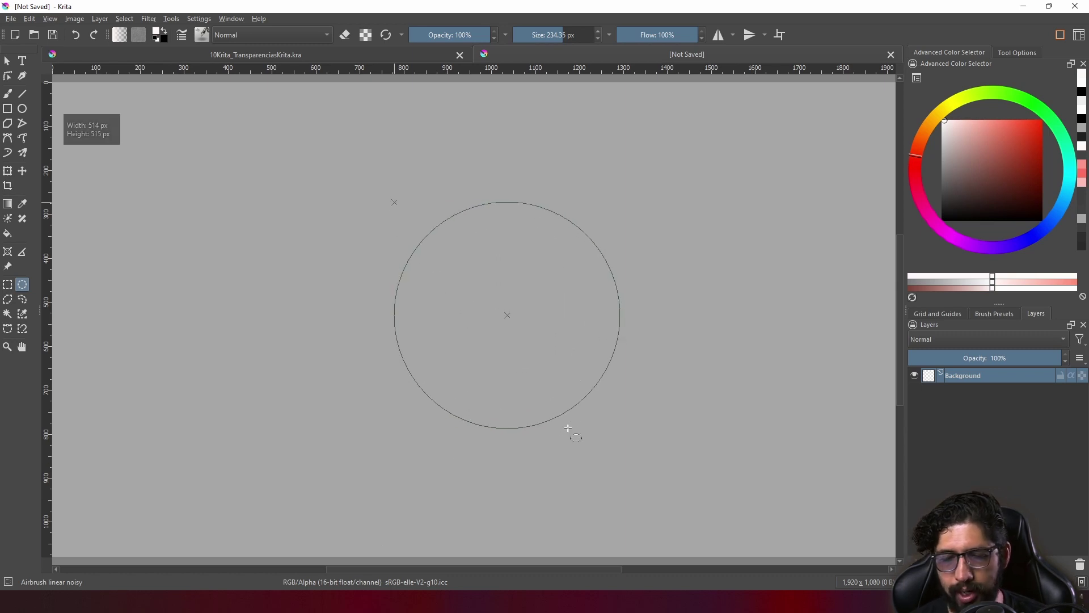
pyautogui.moveTo(567, 424); pyautogui.dragTo(566, 425)
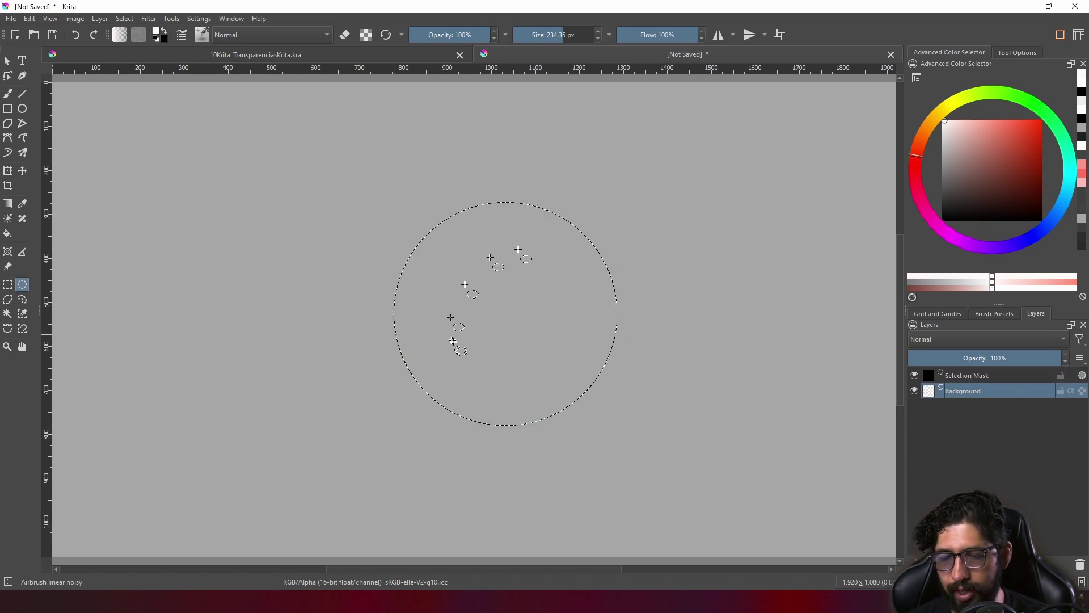
pyautogui.click(8, 233)
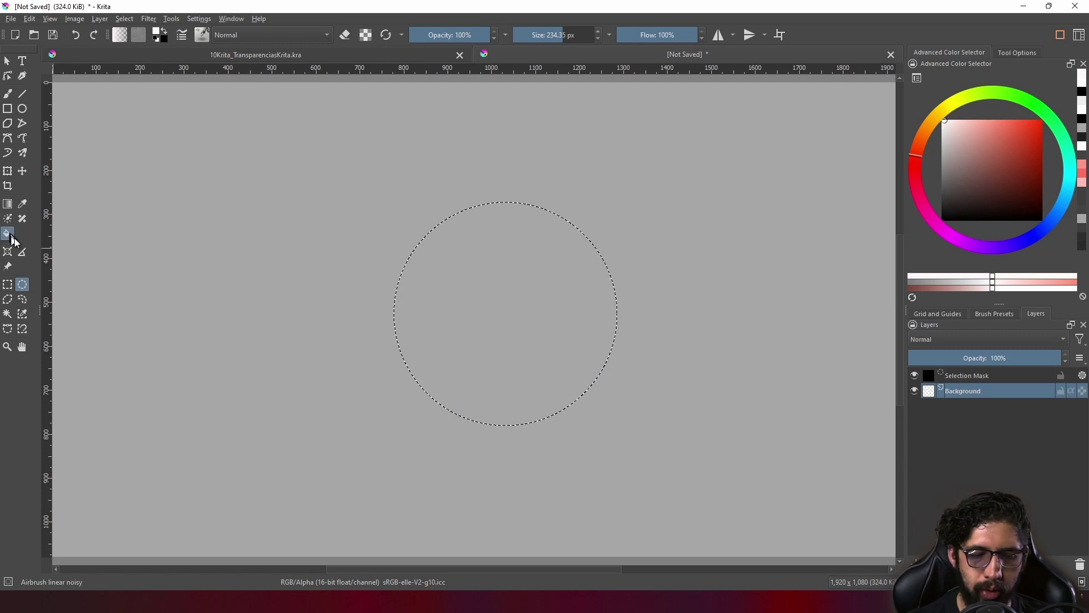
pyautogui.click(942, 169)
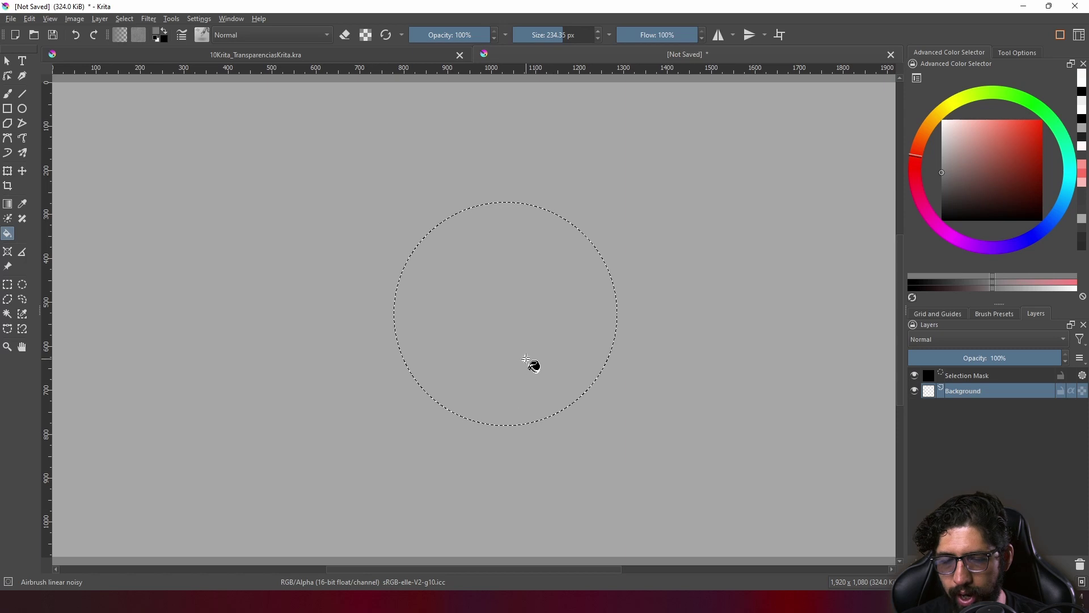
# Step: Flood the circular selection with the darker grey to make a solid grey disc
pyautogui.click(528, 360)
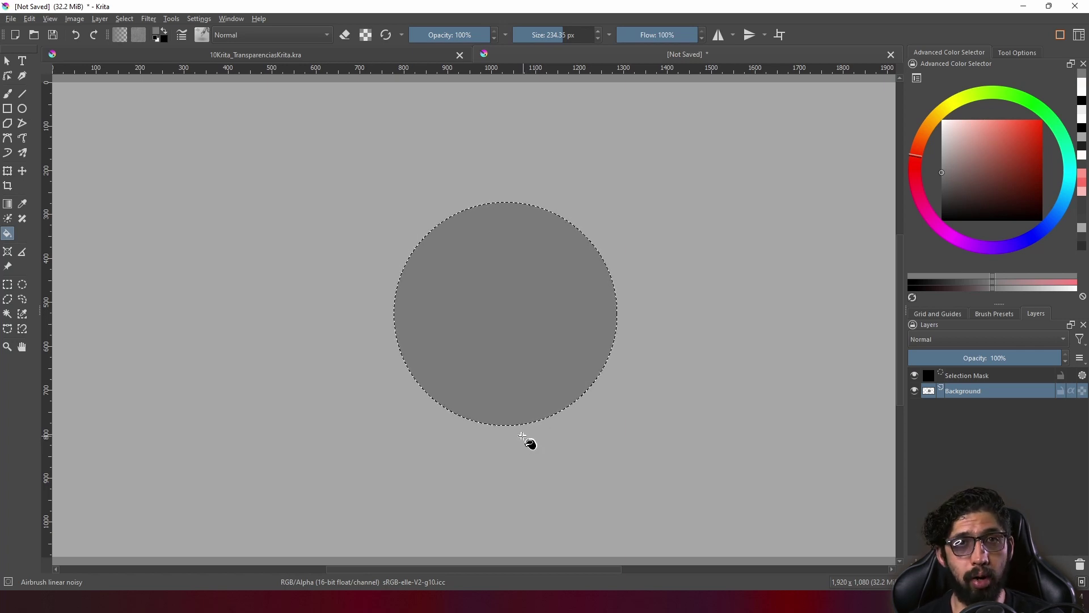
# Step: Deselect the circle, turn on Preserve Alpha, and undo a test airbrush stroke across the disc
pyautogui.click(8, 95)
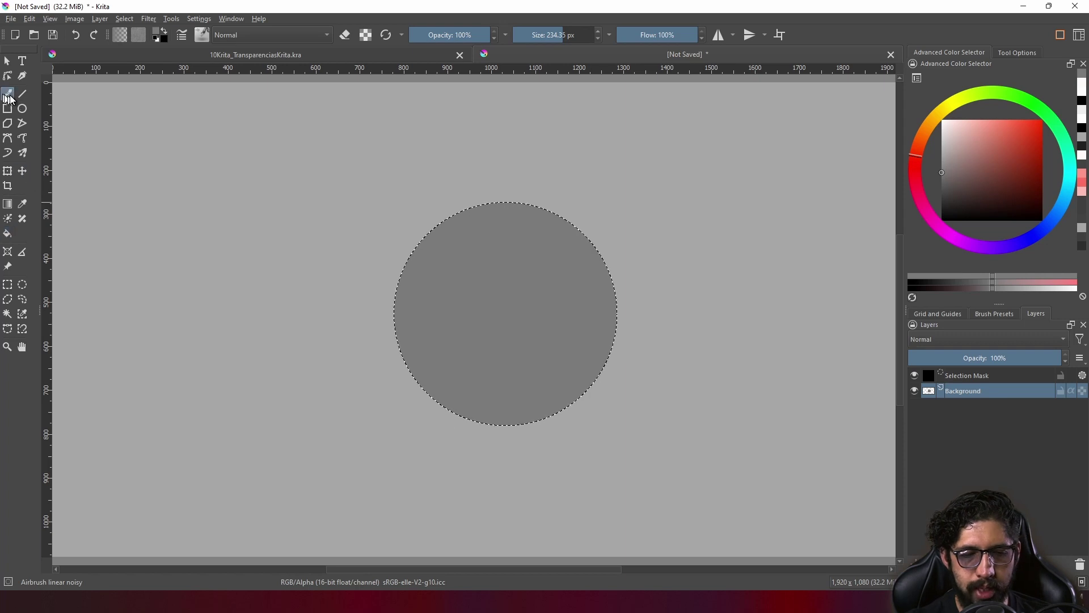
pyautogui.hotkey('ctrl', 'shift', 'a')
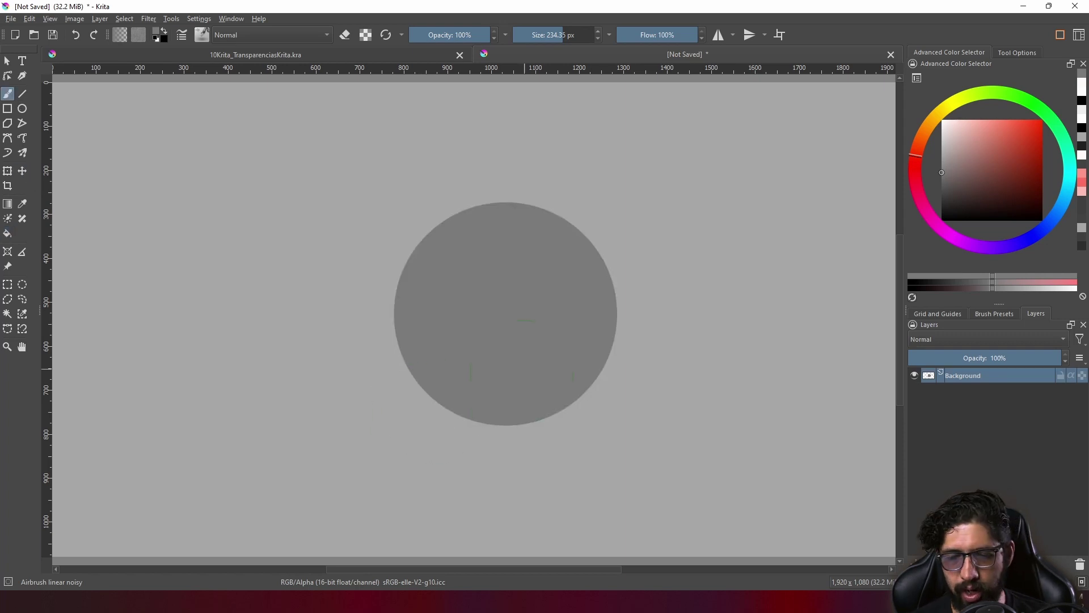
pyautogui.click(366, 37)
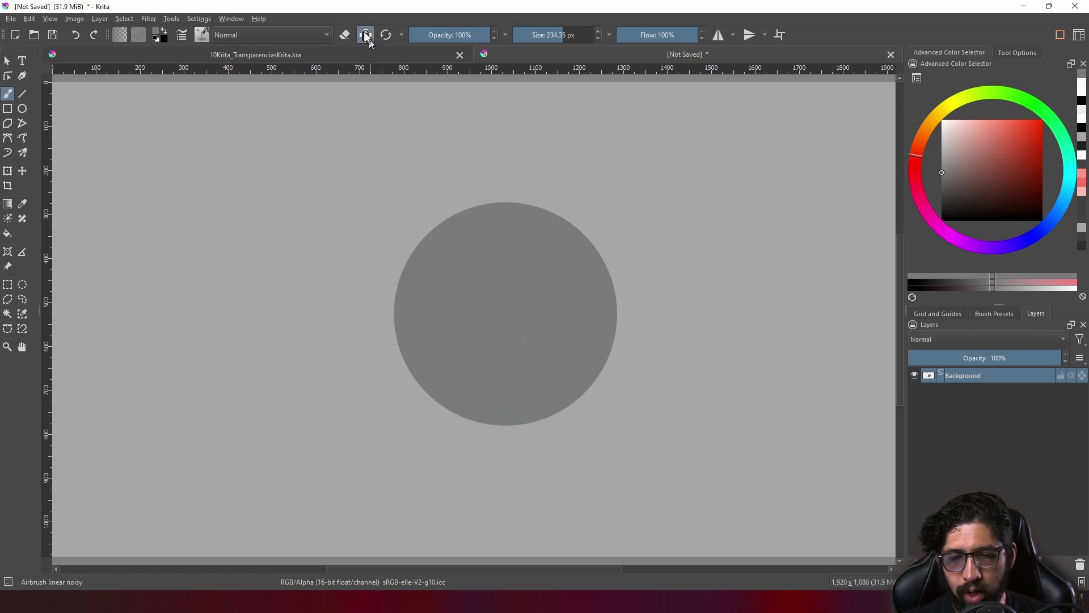
pyautogui.moveTo(364, 232); pyautogui.dragTo(530, 482)
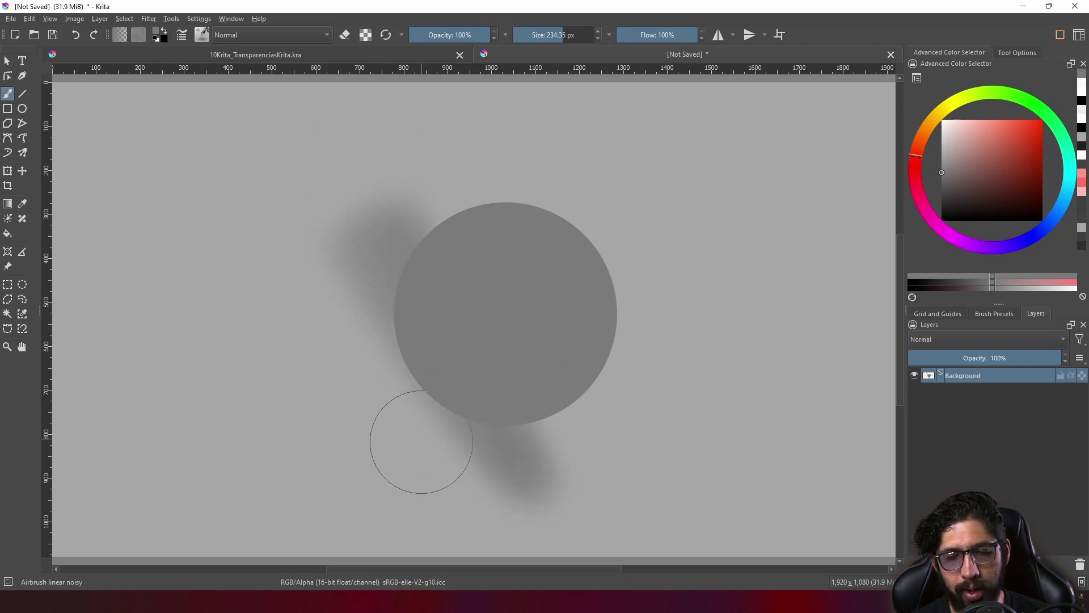
pyautogui.hotkey('ctrl', 'z')
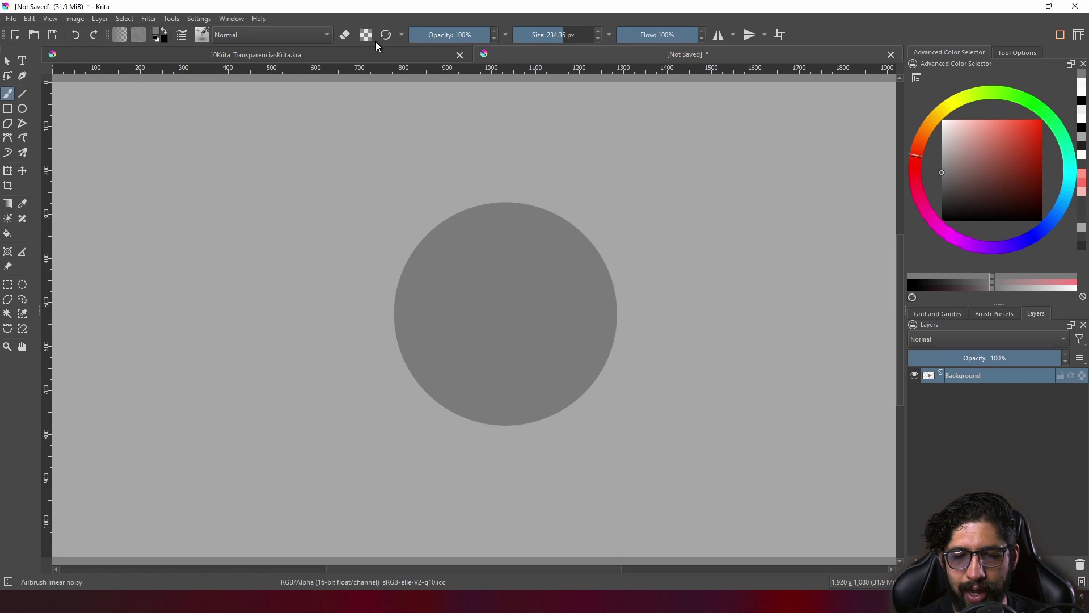
pyautogui.click(366, 35)
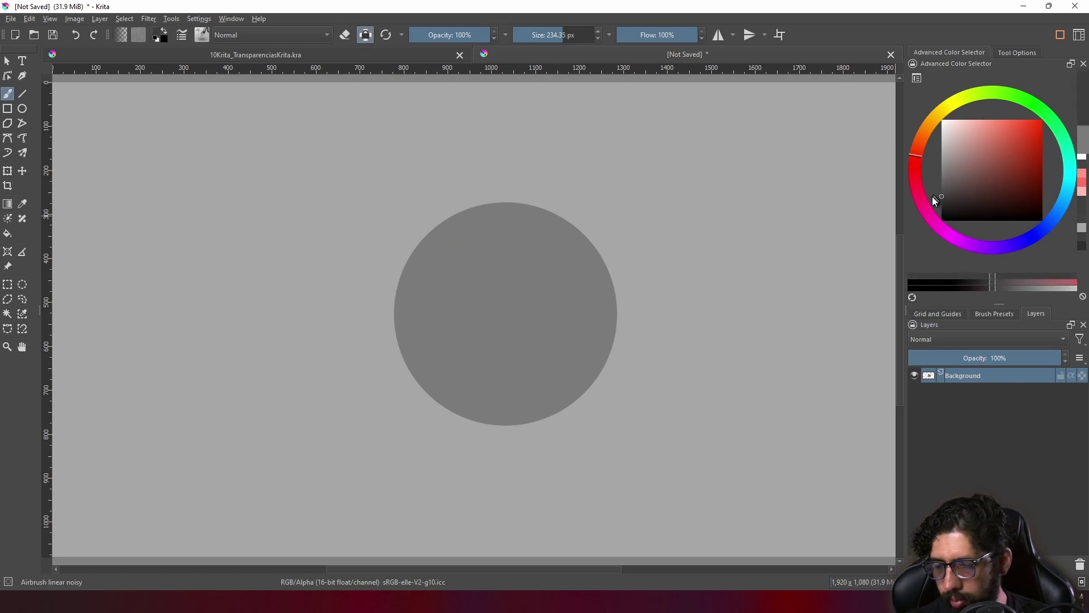
# Step: Airbrush darker grey shadows along the circle's left and lower edges
pyautogui.moveTo(944, 179); pyautogui.dragTo(931, 200)
pyautogui.moveTo(427, 209)
pyautogui.mouseDown()
pyautogui.moveTo(467, 373)
pyautogui.moveTo(459, 170)
pyautogui.mouseUp()
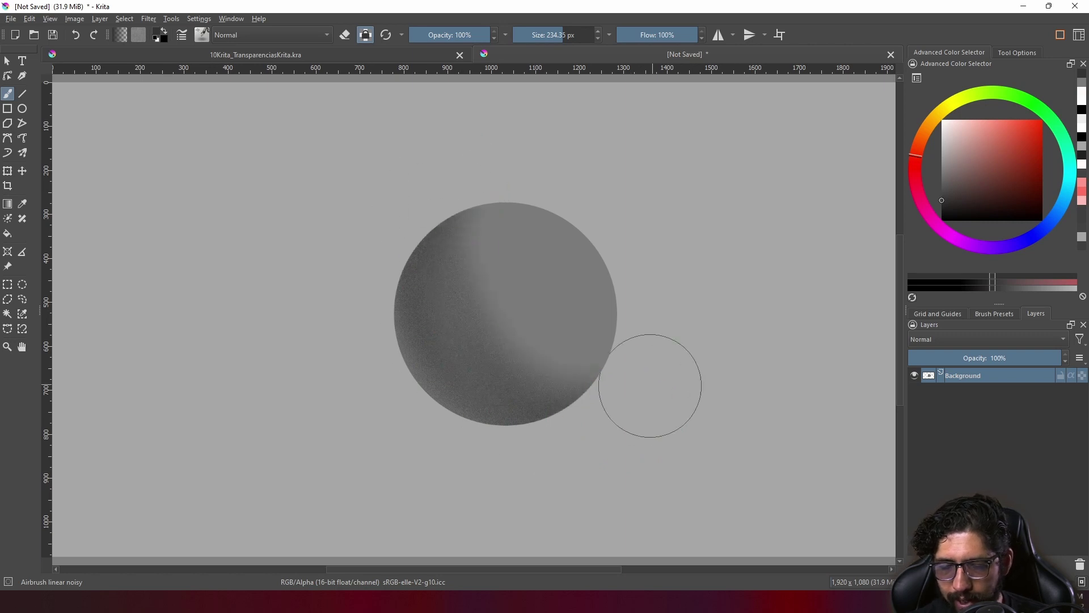
pyautogui.moveTo(620, 365)
pyautogui.mouseDown()
pyautogui.moveTo(487, 317)
pyautogui.moveTo(461, 190)
pyautogui.moveTo(591, 413)
pyautogui.mouseUp()
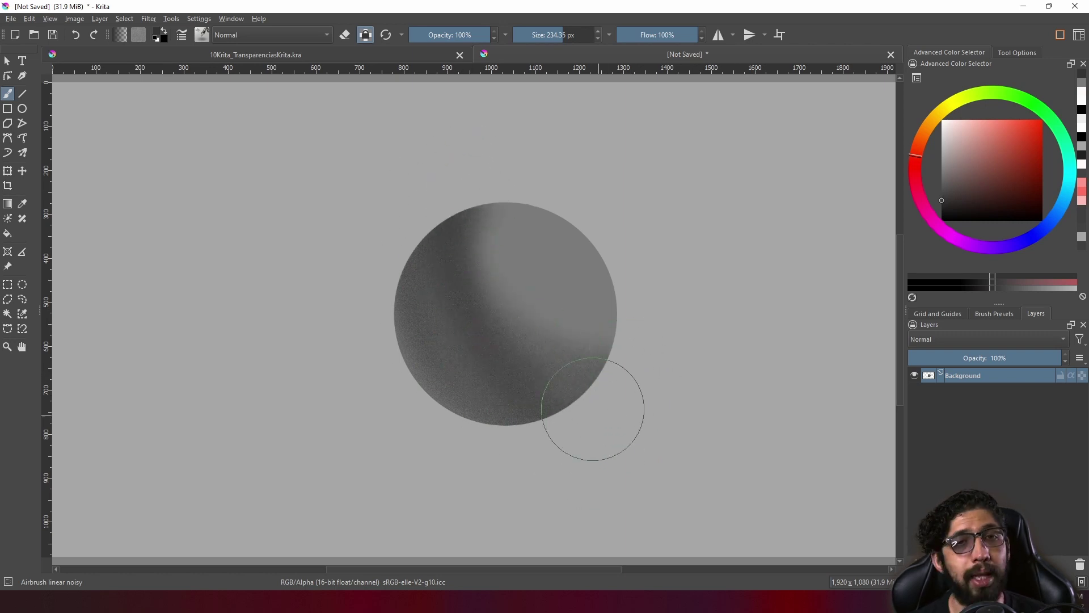
pyautogui.moveTo(597, 369)
pyautogui.mouseDown()
pyautogui.moveTo(482, 189)
pyautogui.moveTo(540, 377)
pyautogui.moveTo(418, 250)
pyautogui.moveTo(625, 445)
pyautogui.mouseUp()
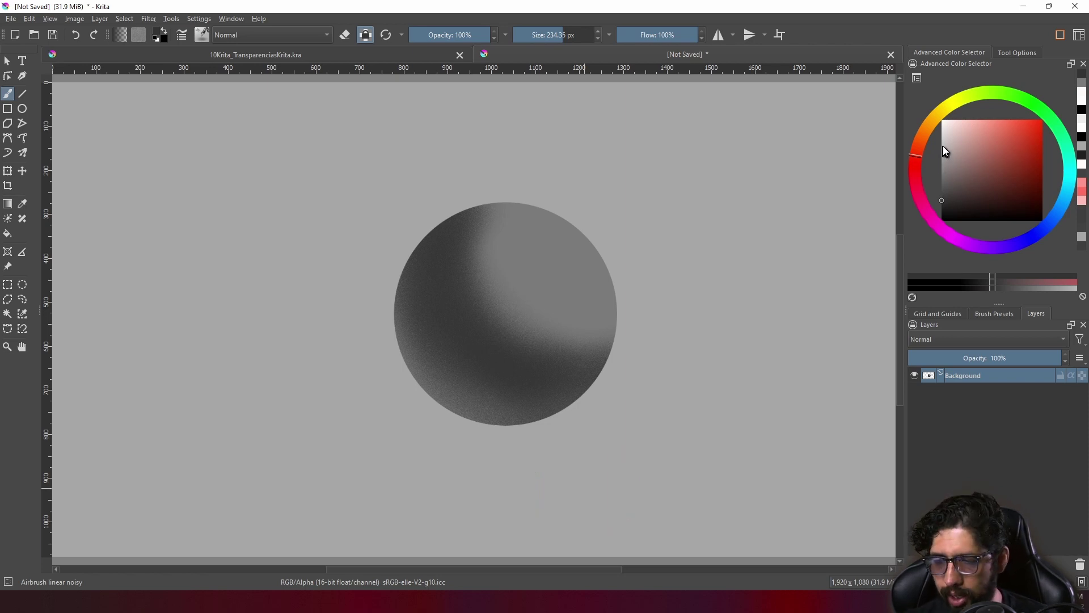
# Step: Choose a light shade, then undo a test highlight stroke over the top right
pyautogui.moveTo(943, 145); pyautogui.dragTo(937, 137)
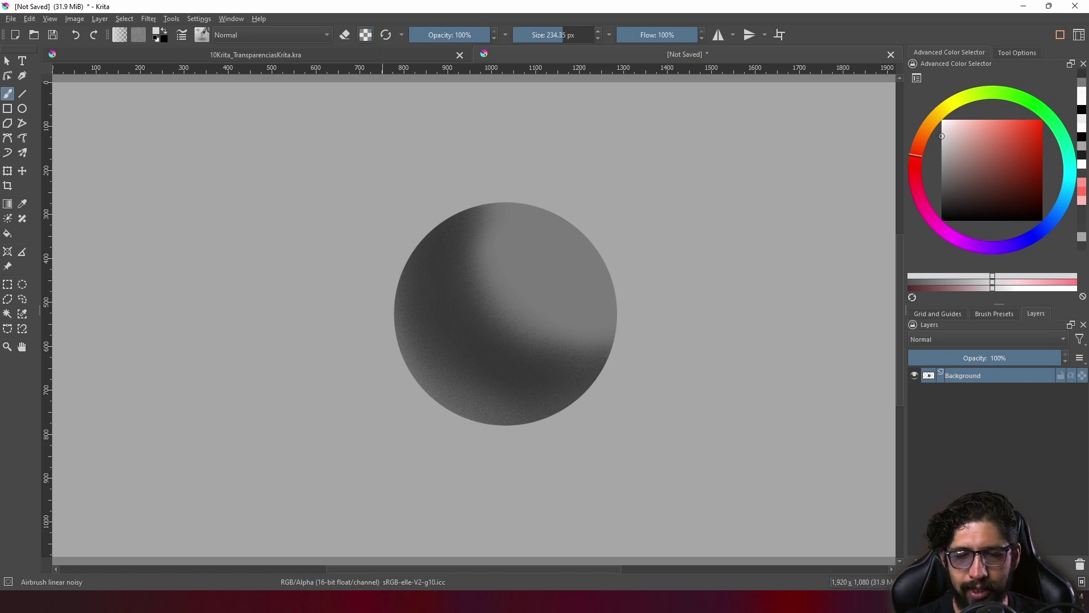
pyautogui.moveTo(505, 170)
pyautogui.mouseDown()
pyautogui.moveTo(659, 311)
pyautogui.moveTo(652, 360)
pyautogui.mouseUp()
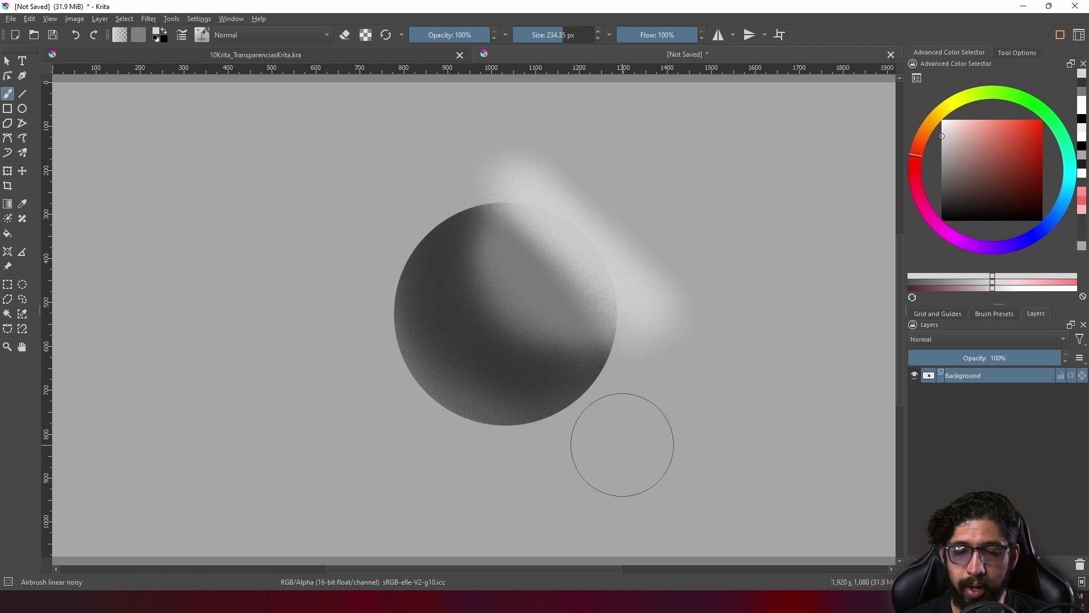
pyautogui.hotkey('ctrl', 'z')
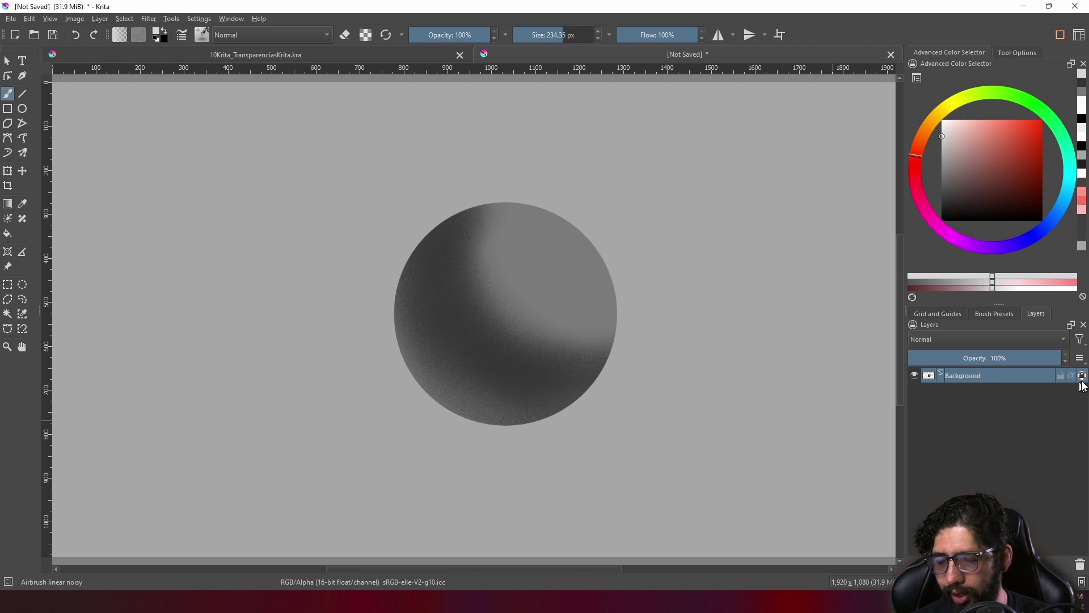
# Step: Airbrush a bright highlight on the sphere's upper right, then try Background opacity at 73%
pyautogui.moveTo(608, 244)
pyautogui.mouseDown()
pyautogui.moveTo(521, 218)
pyautogui.moveTo(590, 272)
pyautogui.mouseUp()
pyautogui.moveTo(511, 218); pyautogui.dragTo(566, 256)
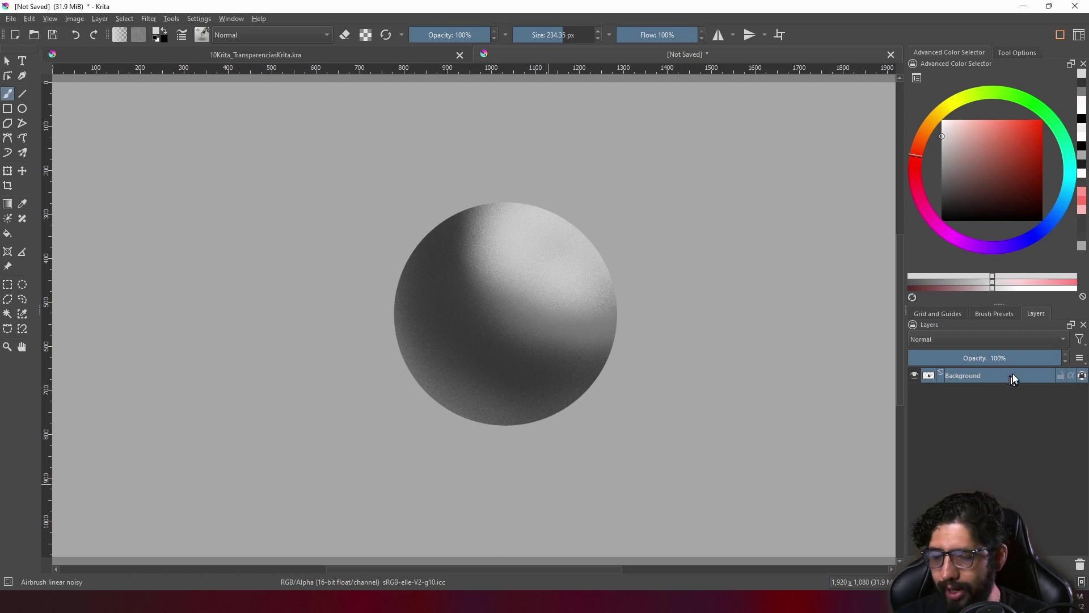
pyautogui.moveTo(1036, 360)
pyautogui.mouseDown()
pyautogui.moveTo(1023, 362)
pyautogui.moveTo(1065, 359)
pyautogui.mouseUp()
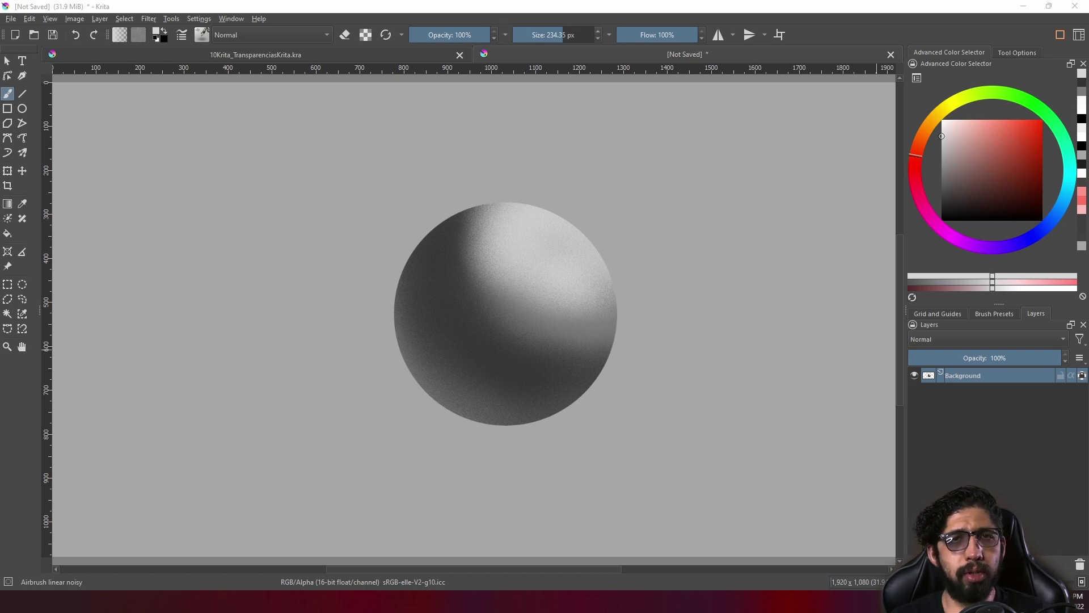
# Step: Refill the circle with flat grey using the Fill tool
pyautogui.press('k')
pyautogui.press('f')
pyautogui.click(537, 360)
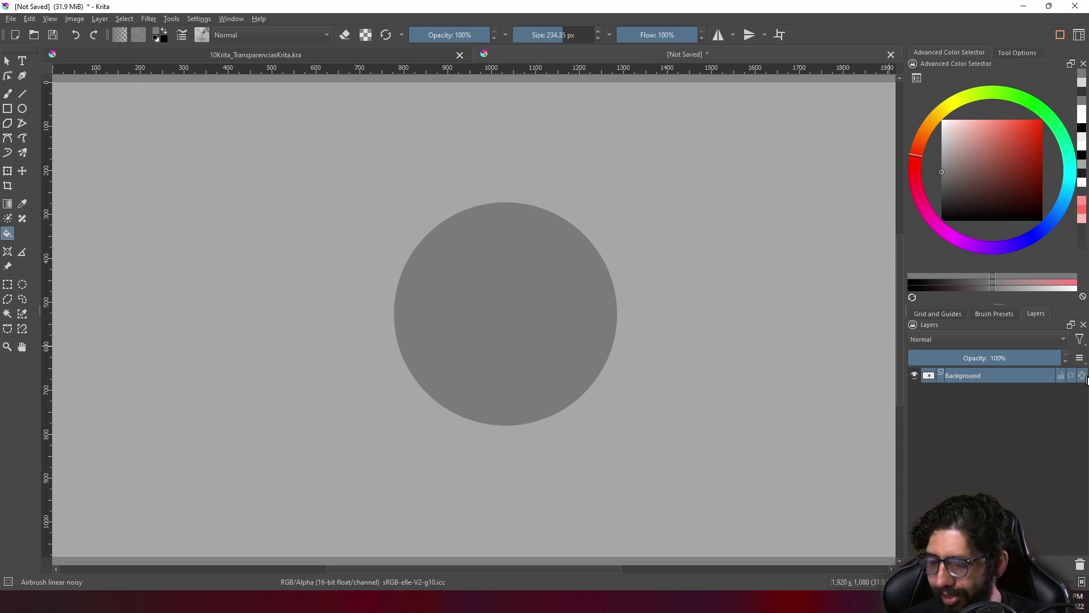
# Step: Add Paint Layer 1, group it with Background, set it to inherit alpha, then undo those layer changes
pyautogui.click(915, 564)
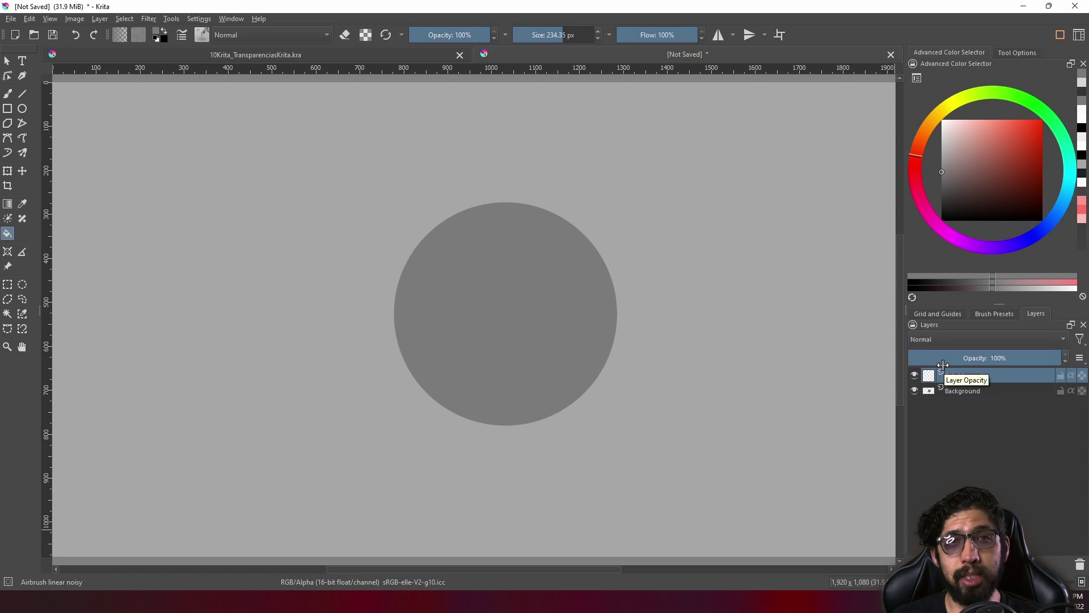
pyautogui.keyDown('ctrl'); pyautogui.click(990, 392); pyautogui.keyUp('ctrl')
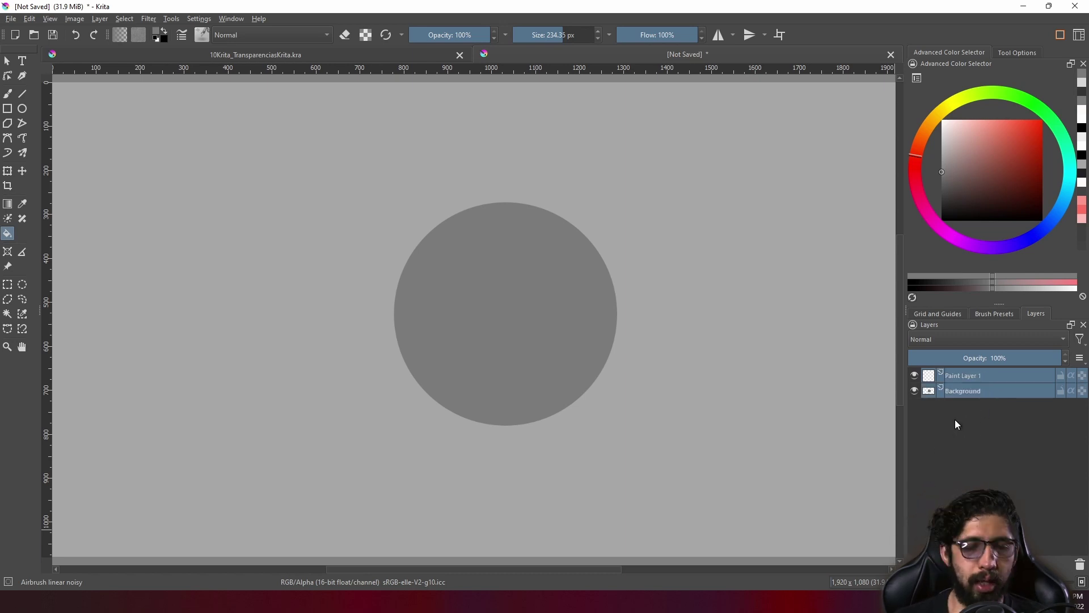
pyautogui.hotkey('ctrl', 'g')
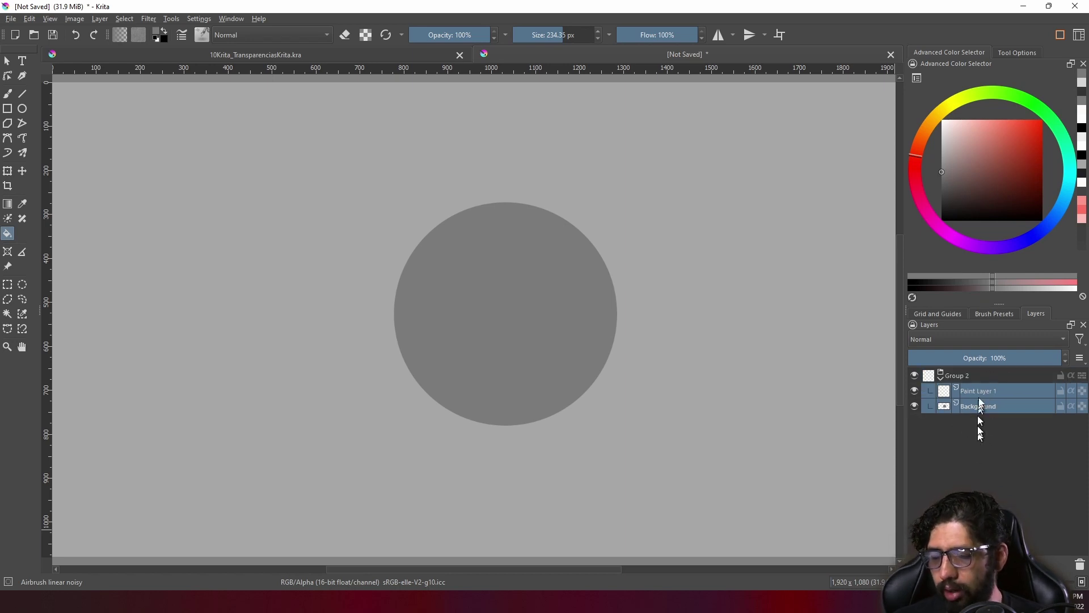
pyautogui.click(981, 393)
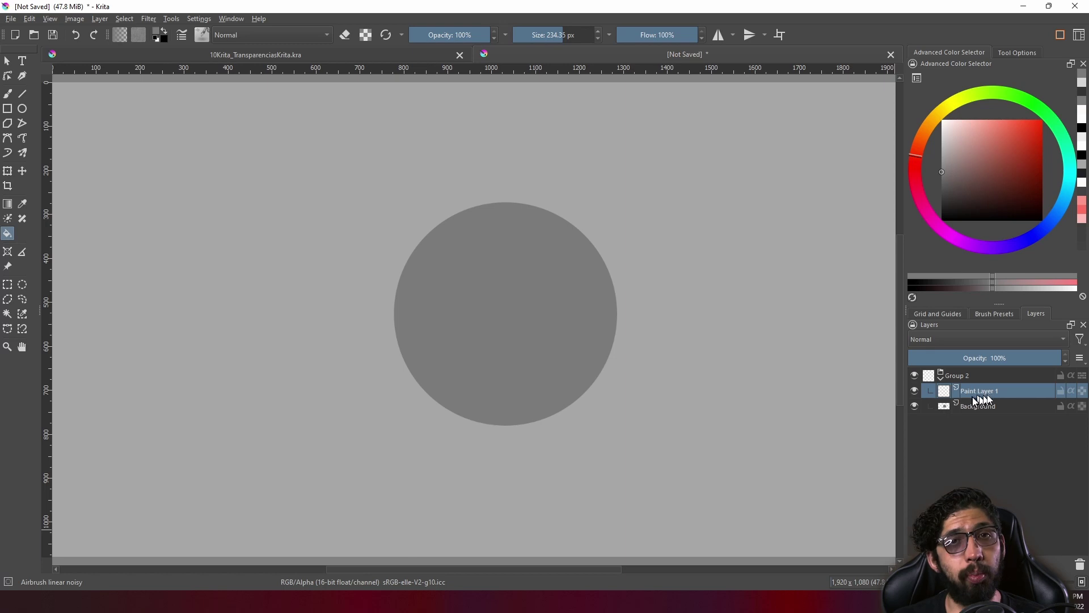
pyautogui.click(1071, 391)
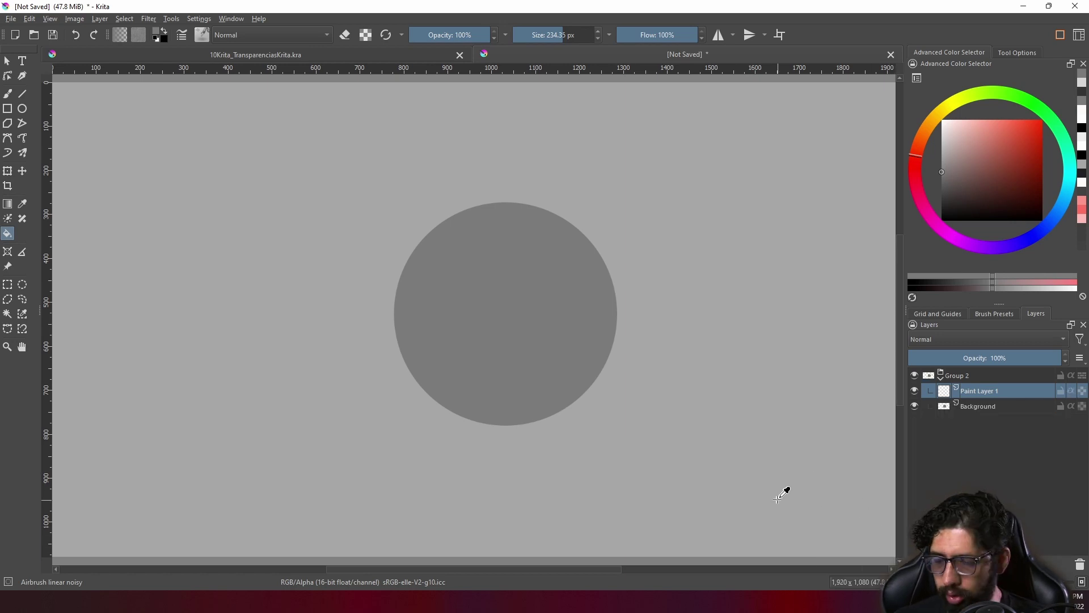
pyautogui.hotkey('ctrl', 'z')
pyautogui.hotkey('ctrl', 'z')
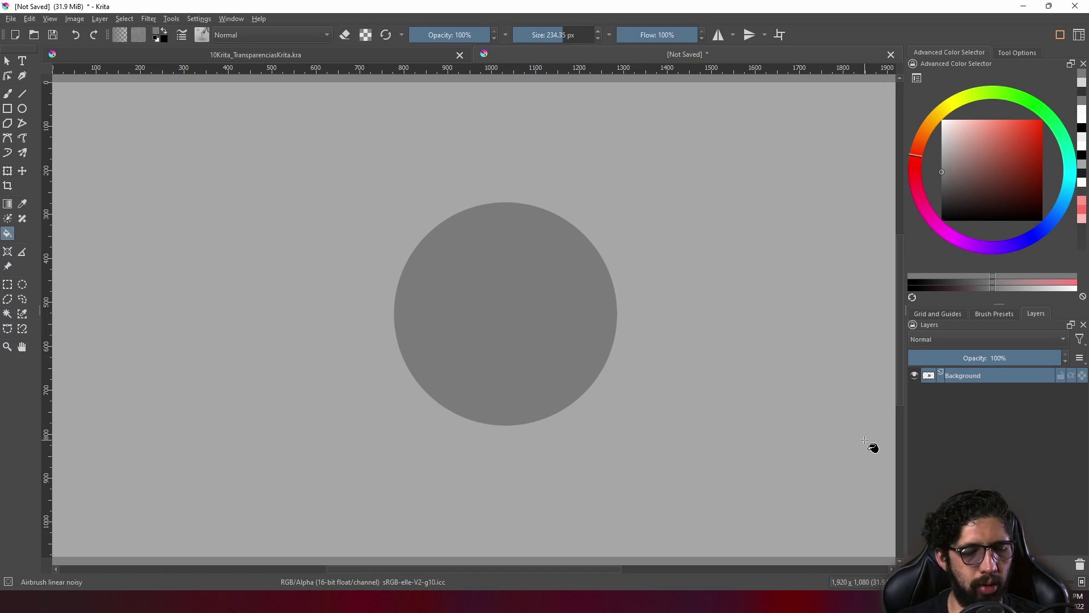
# Step: Create Clipping Group 1 with a Mask Layer and set that Mask Layer to inherit alpha
pyautogui.hotkey('ctrl', 'shift', 'g')
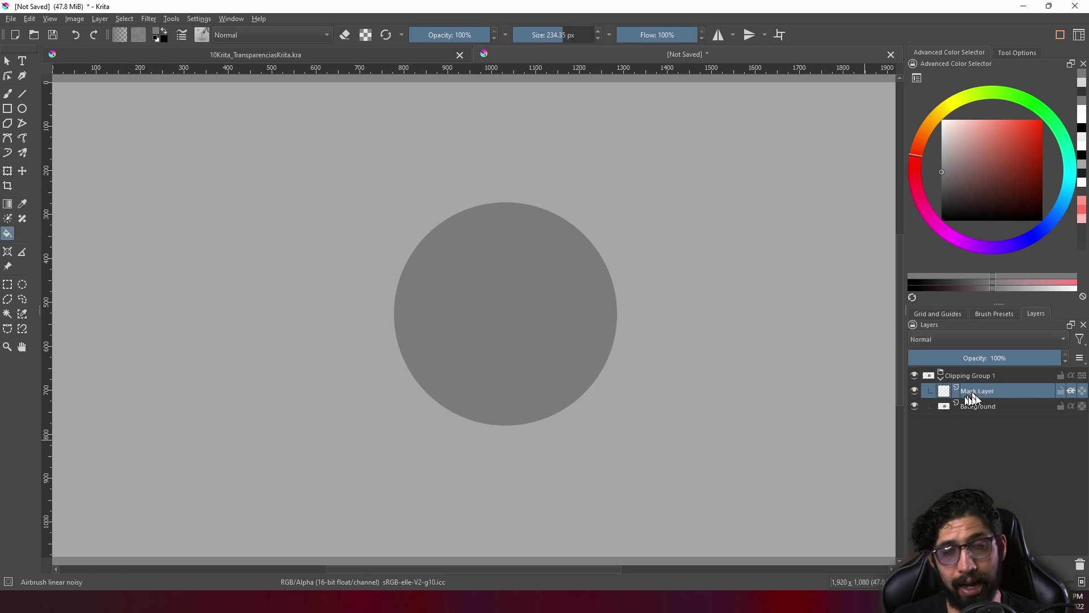
pyautogui.click(1070, 390)
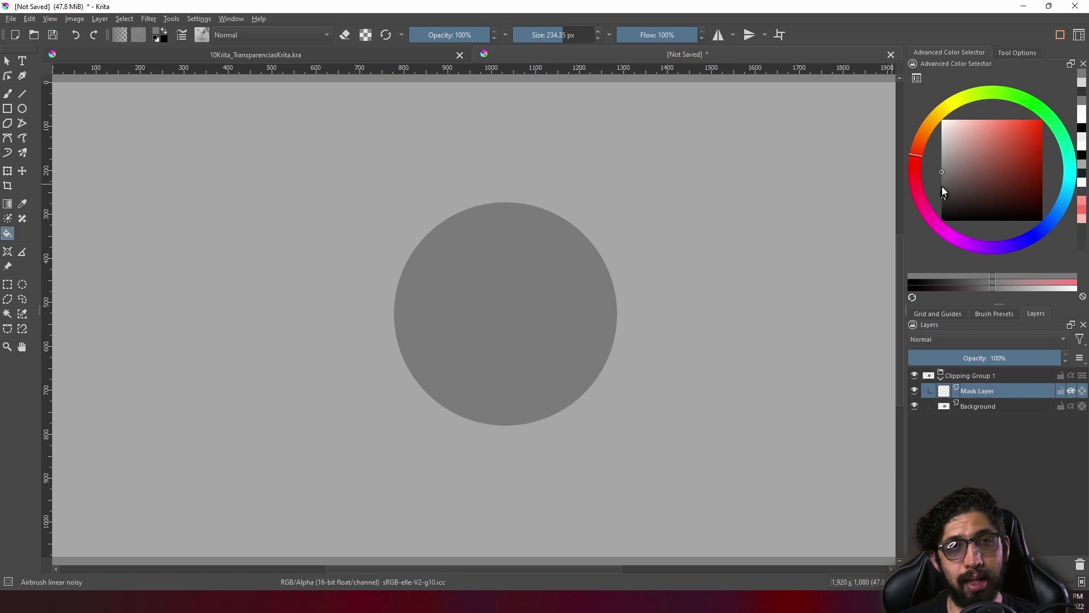
# Step: Airbrush darker grey shading on the Mask Layer, toggling Inherit Alpha off and back on so it stays clipped
pyautogui.moveTo(944, 173); pyautogui.dragTo(920, 191)
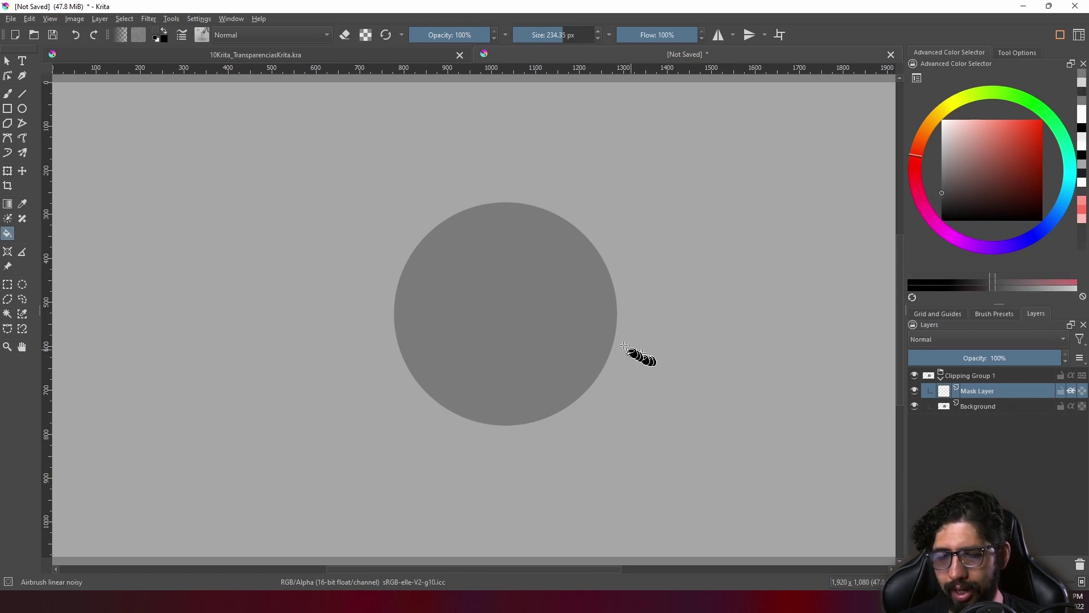
pyautogui.press('b')
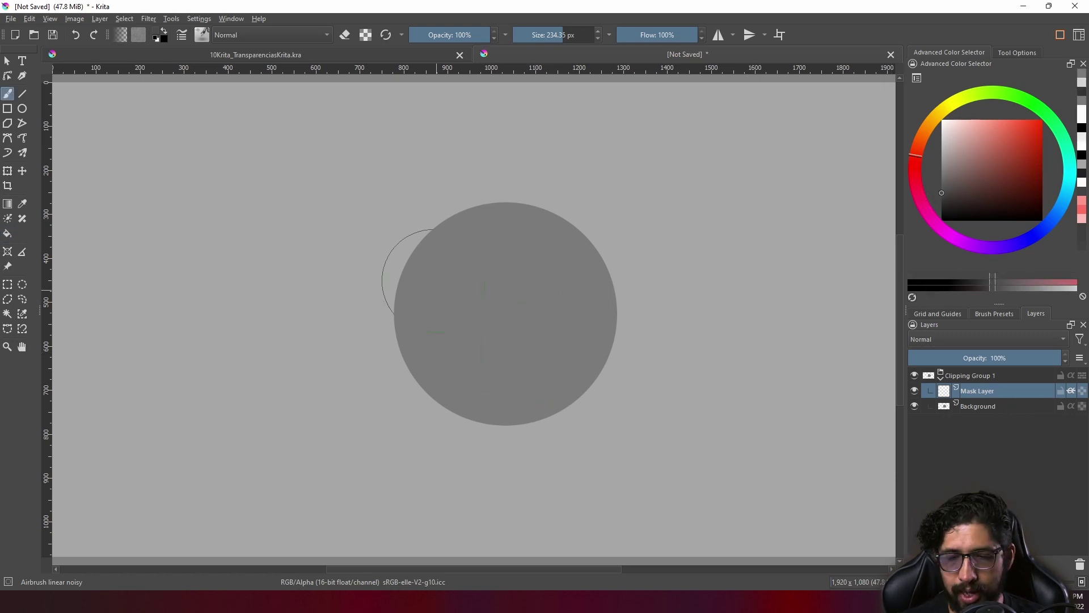
pyautogui.moveTo(403, 245)
pyautogui.mouseDown()
pyautogui.moveTo(525, 445)
pyautogui.moveTo(409, 272)
pyautogui.moveTo(442, 256)
pyautogui.moveTo(642, 339)
pyautogui.moveTo(605, 367)
pyautogui.moveTo(579, 370)
pyautogui.moveTo(467, 194)
pyautogui.moveTo(598, 340)
pyautogui.moveTo(443, 258)
pyautogui.mouseUp()
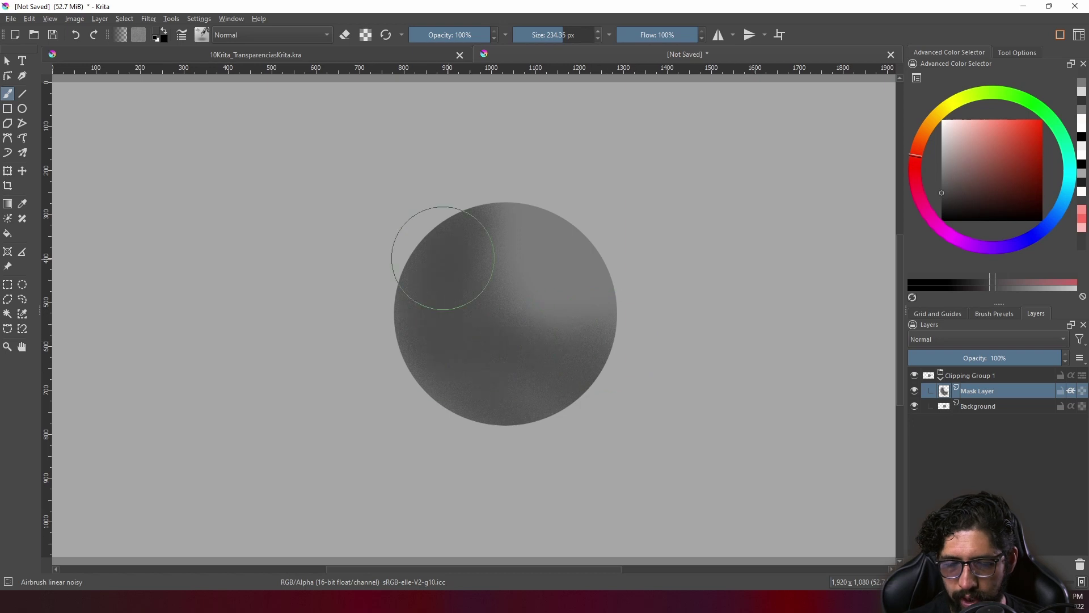
pyautogui.click(1071, 391)
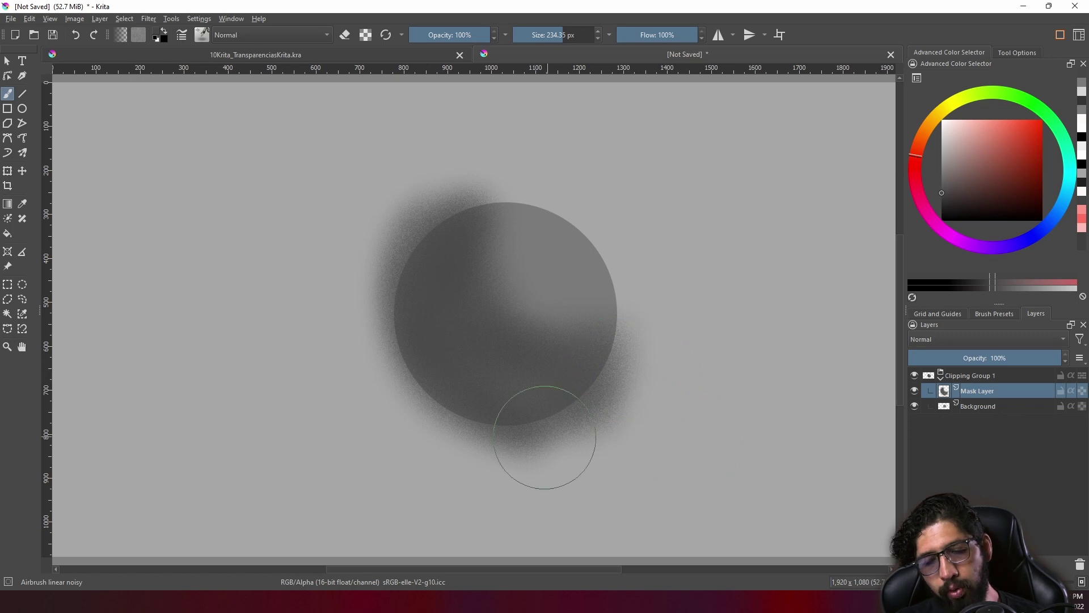
pyautogui.moveTo(437, 195); pyautogui.dragTo(473, 374)
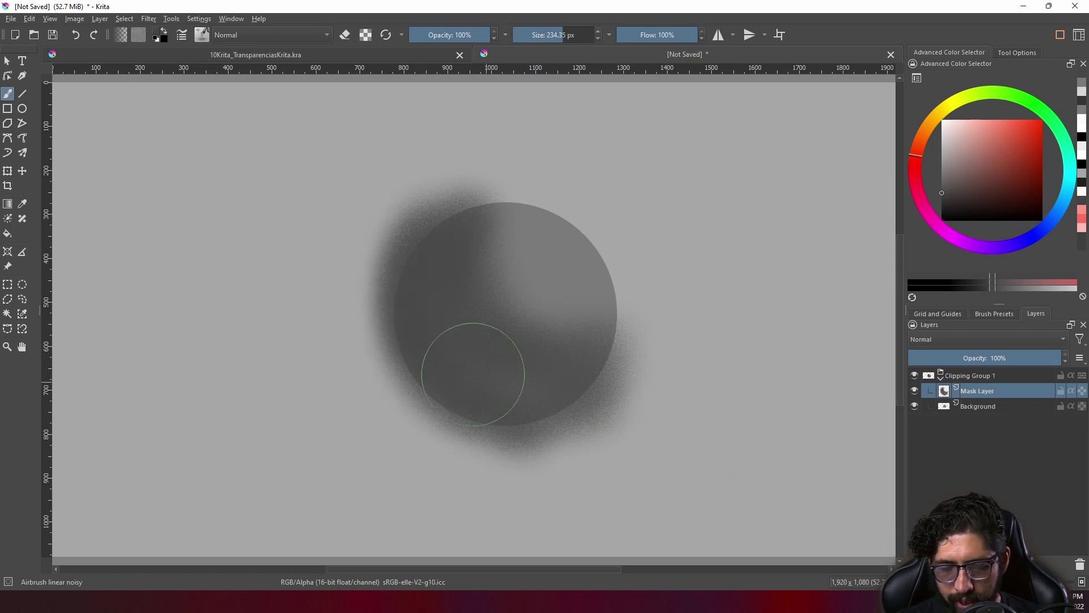
pyautogui.click(1073, 392)
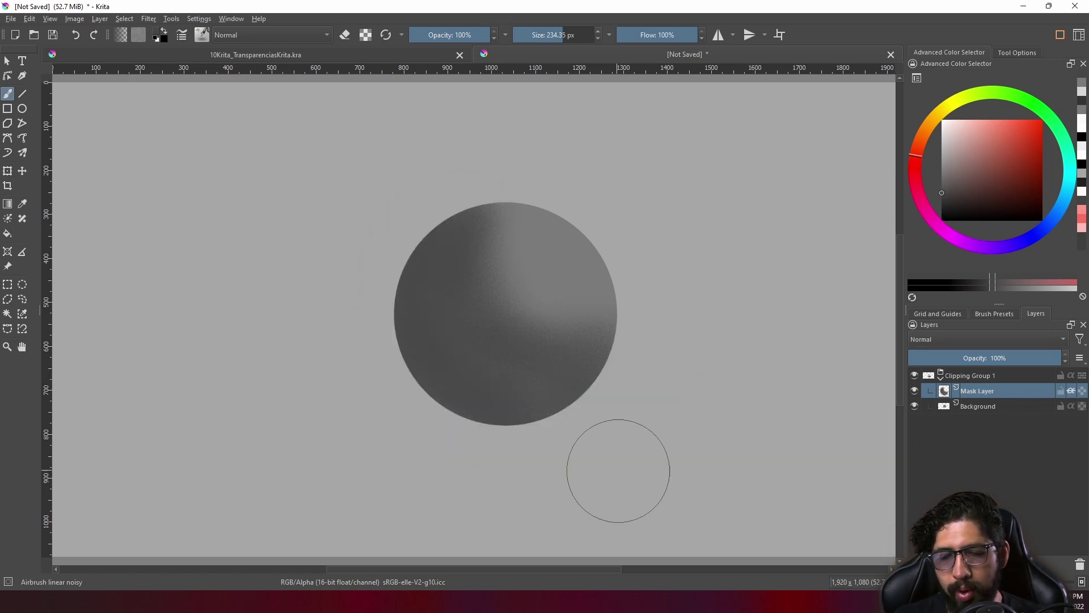
pyautogui.moveTo(531, 433)
pyautogui.mouseDown()
pyautogui.moveTo(568, 386)
pyautogui.moveTo(563, 235)
pyautogui.mouseUp()
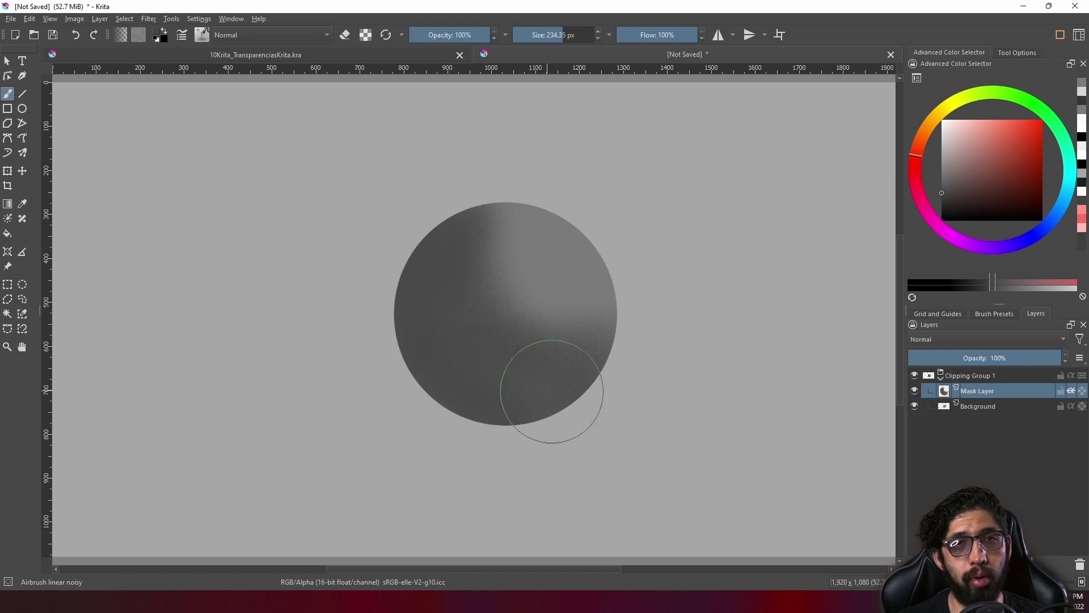
pyautogui.click(992, 407)
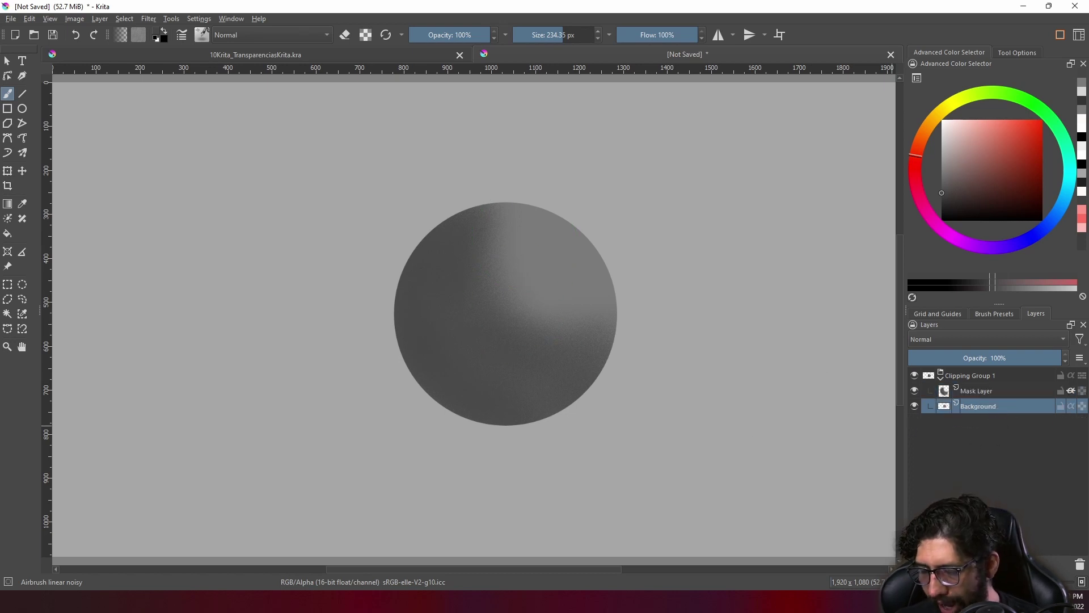
pyautogui.click(201, 34)
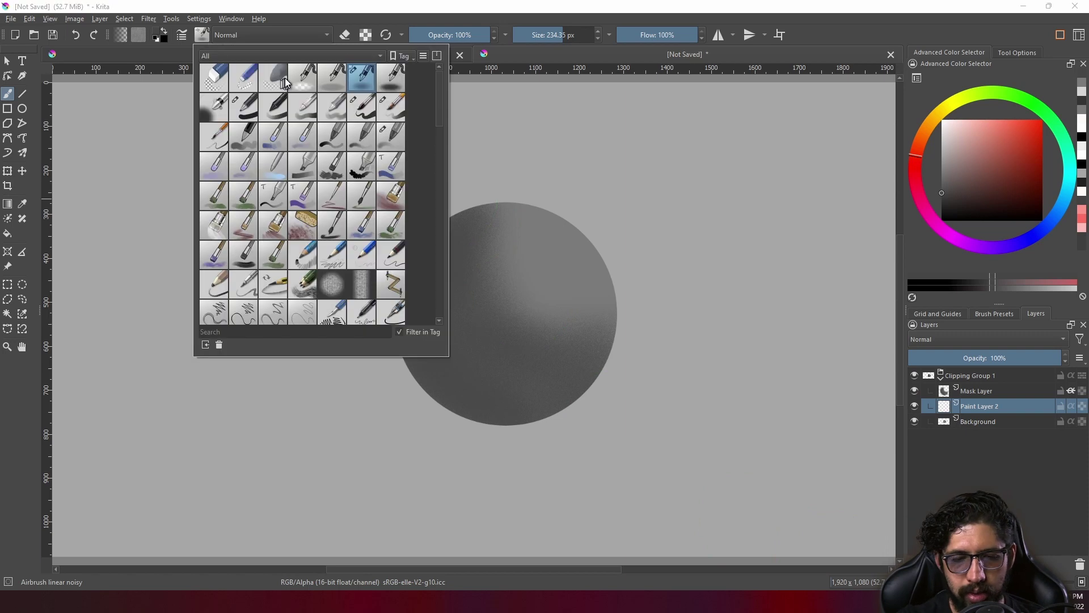
pyautogui.click(244, 106)
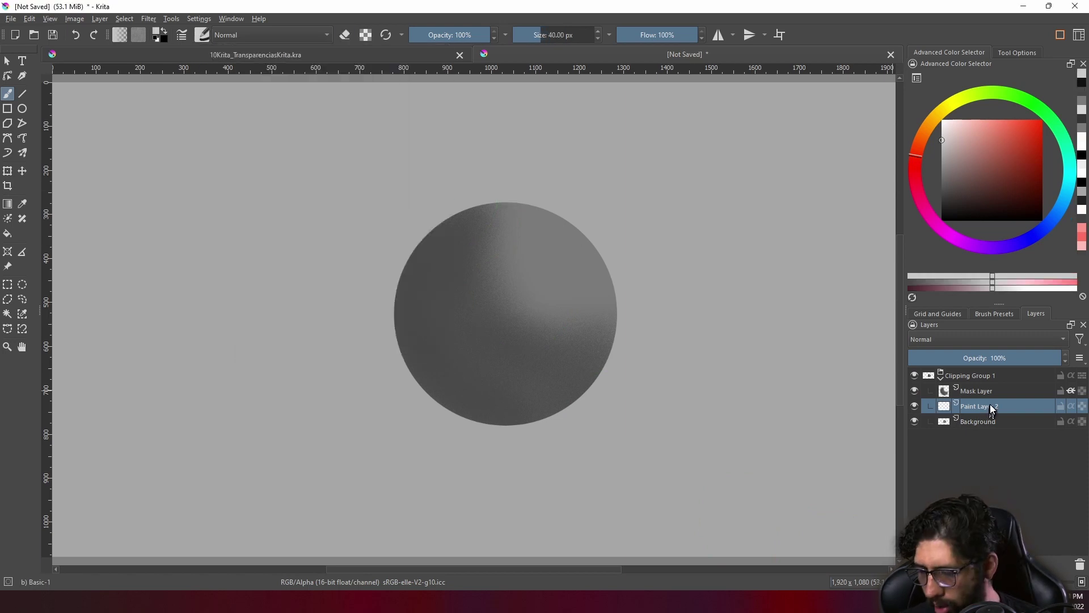
pyautogui.moveTo(992, 408); pyautogui.dragTo(983, 433)
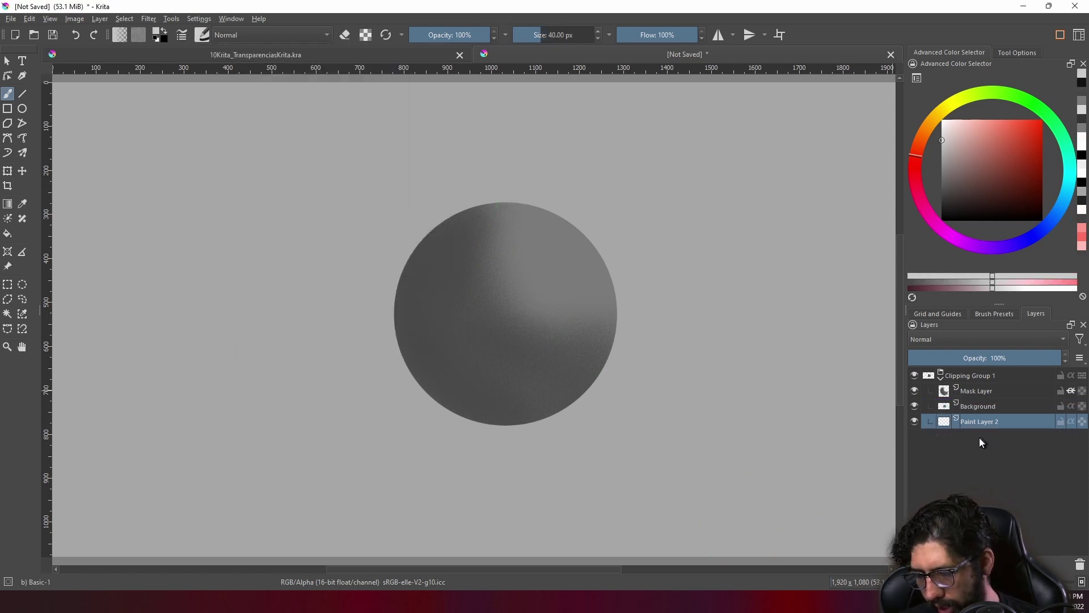
pyautogui.press('k')
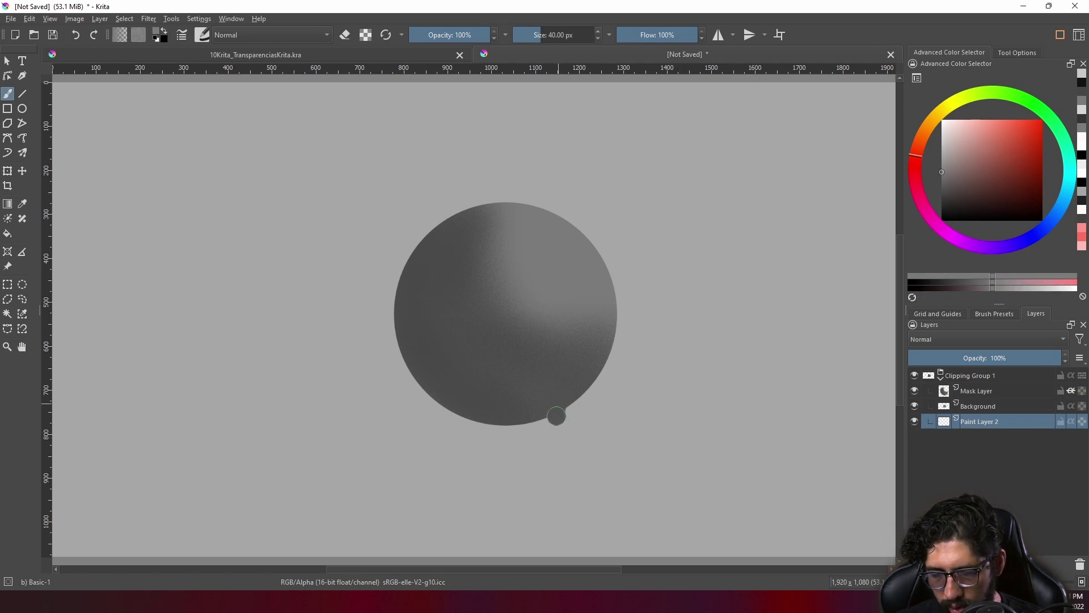
pyautogui.moveTo(584, 406); pyautogui.dragTo(596, 432)
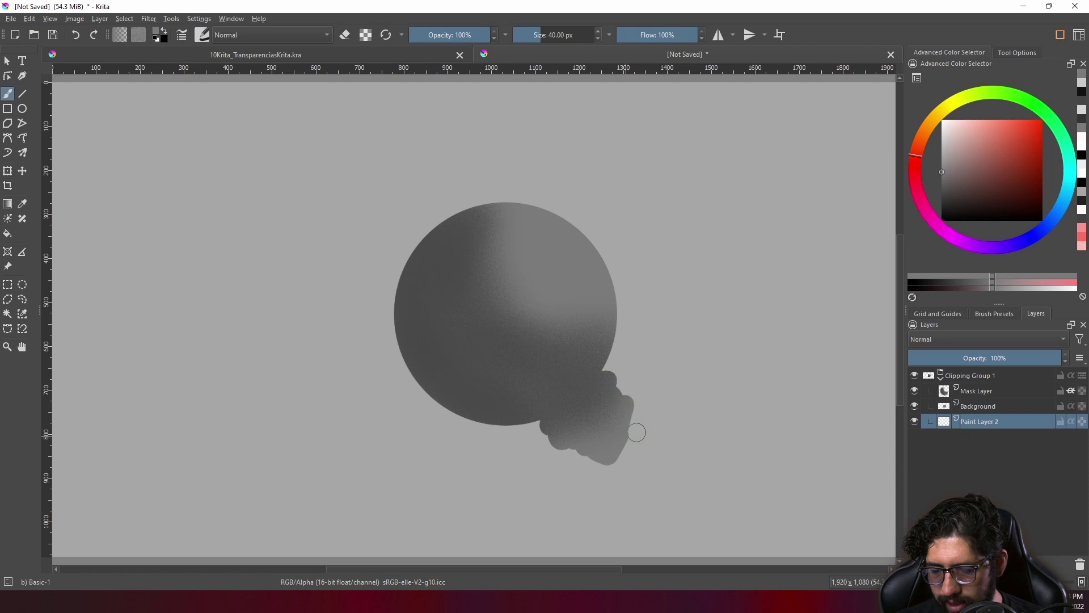
pyautogui.click(985, 391)
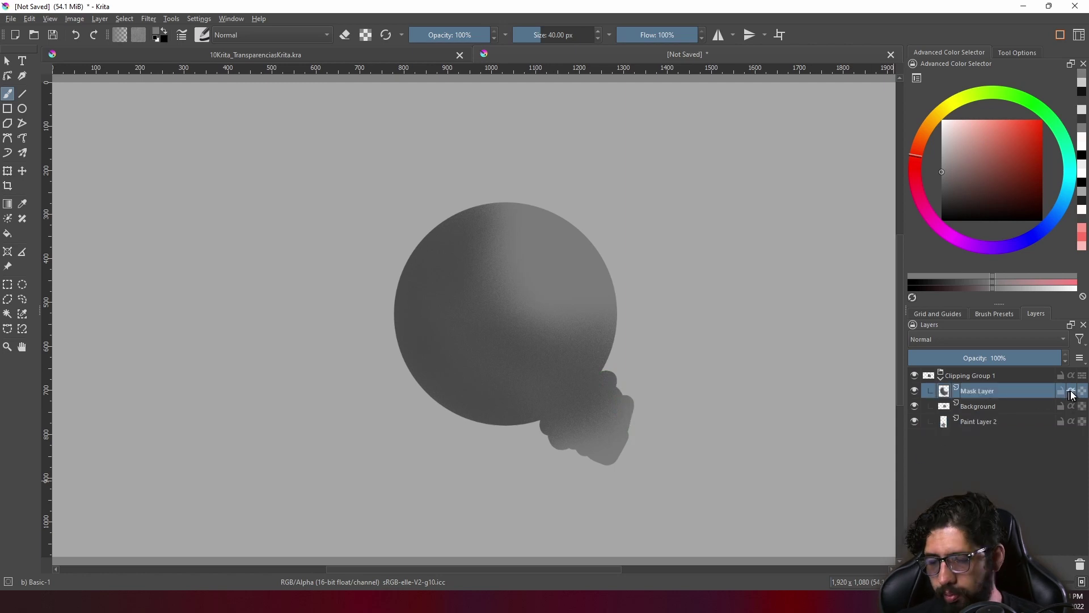
pyautogui.click(1072, 391)
pyautogui.click(1004, 422)
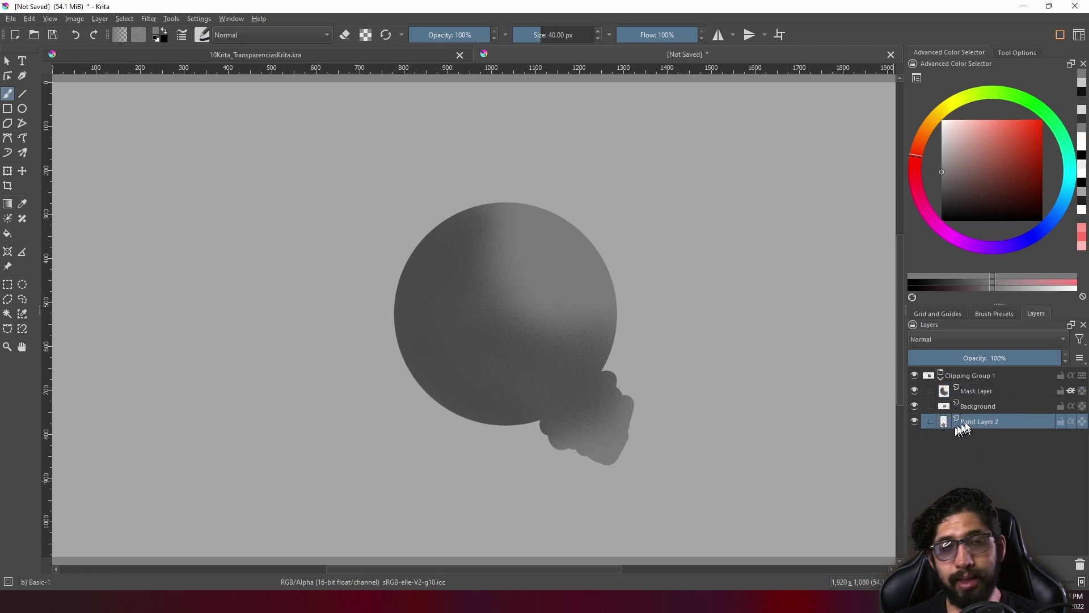
pyautogui.moveTo(547, 448)
pyautogui.mouseDown()
pyautogui.moveTo(485, 446)
pyautogui.moveTo(363, 324)
pyautogui.moveTo(408, 224)
pyautogui.moveTo(400, 261)
pyautogui.mouseUp()
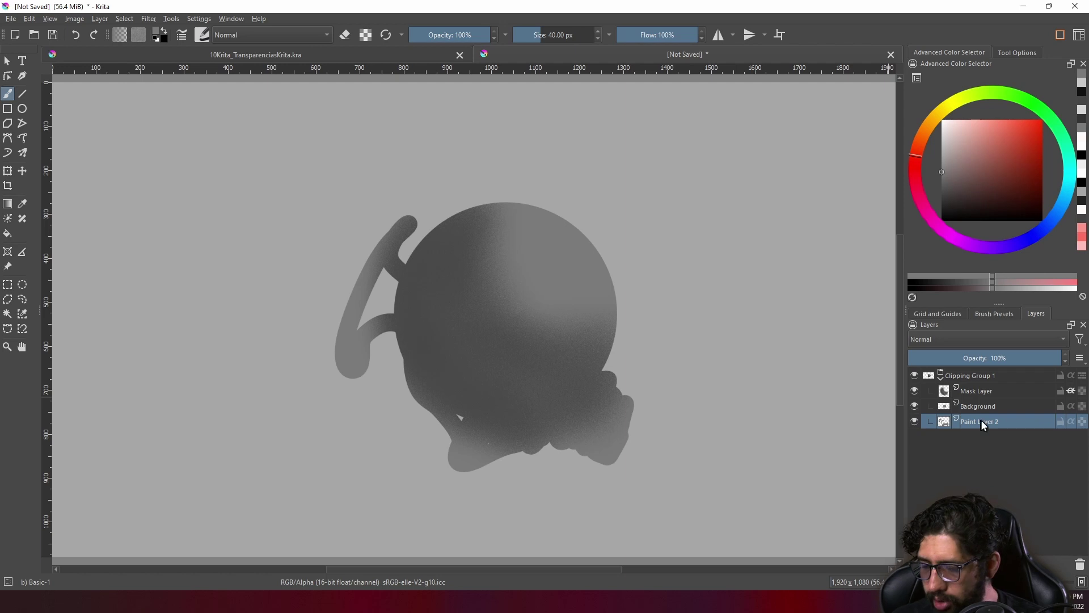
pyautogui.moveTo(981, 423); pyautogui.dragTo(978, 448)
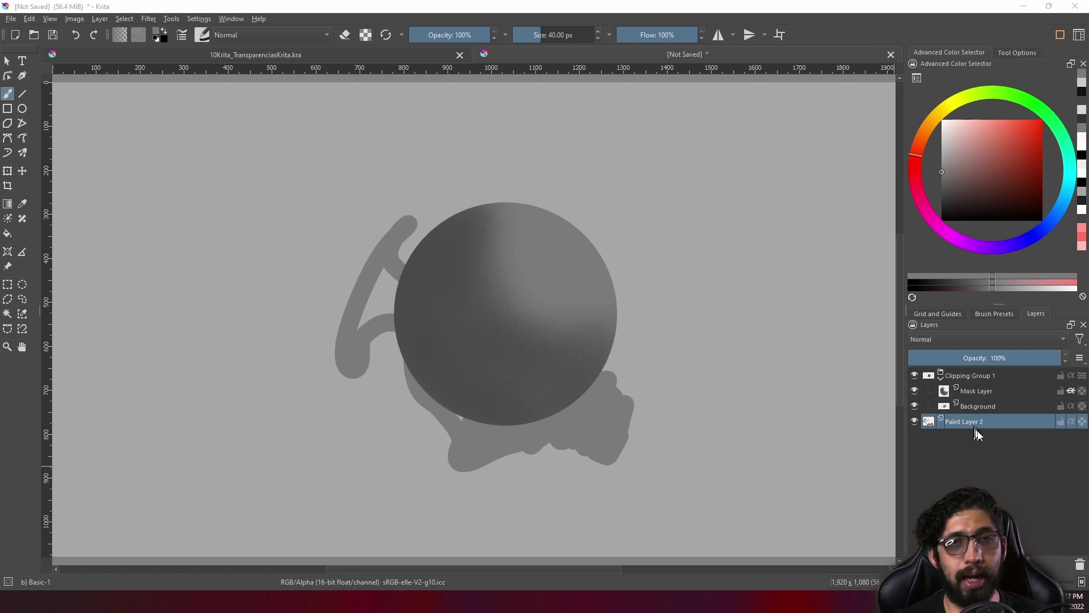
pyautogui.click(1079, 567)
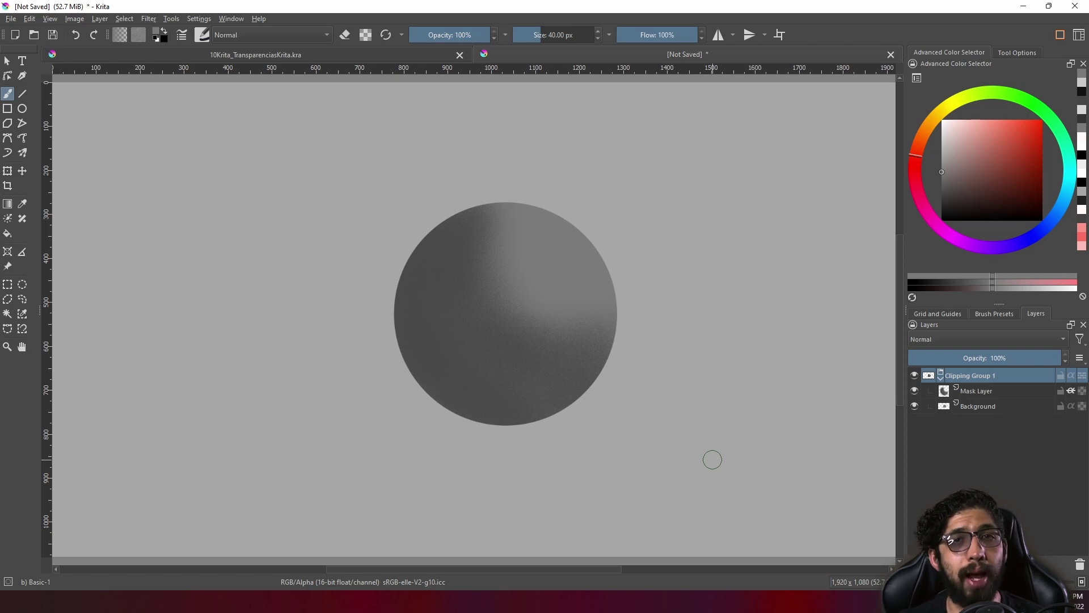
# Step: Add Transparency Mask 1 to the Background layer and make the mask active
pyautogui.click(981, 406)
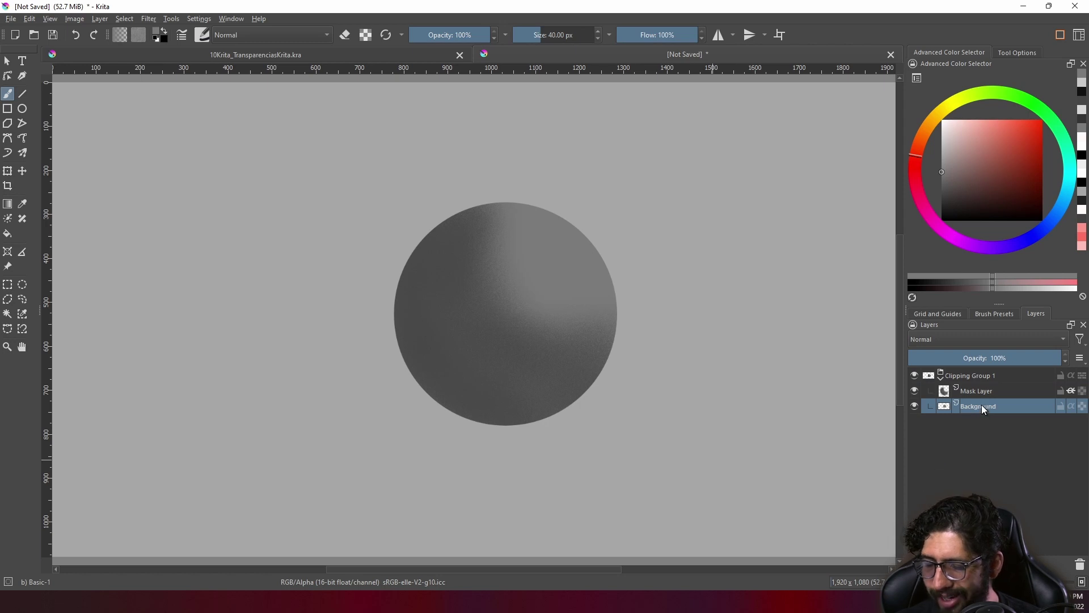
pyautogui.rightClick(982, 405)
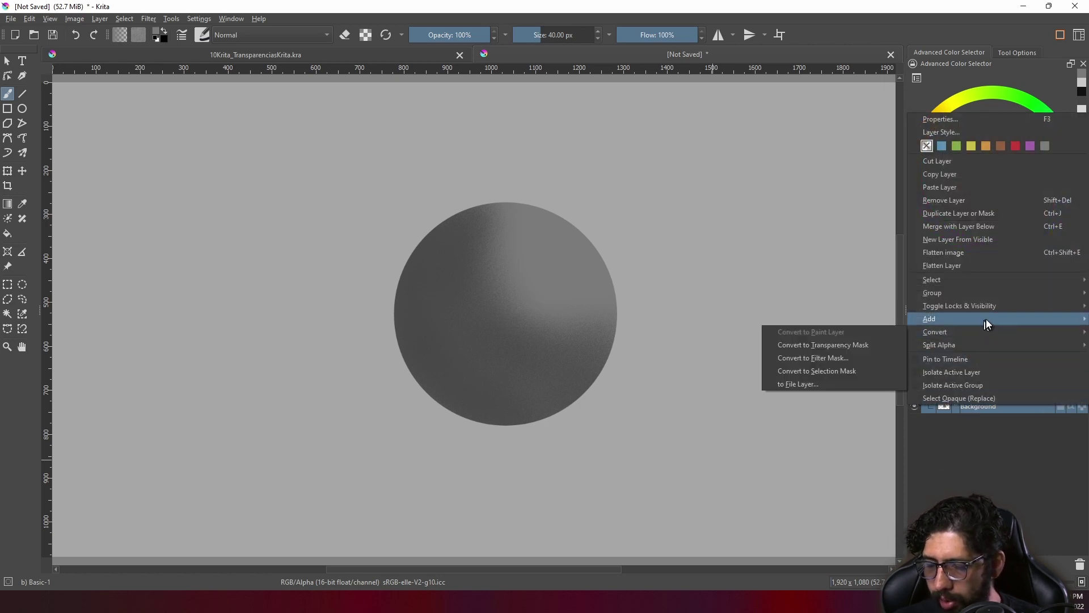
pyautogui.moveTo(929, 318)
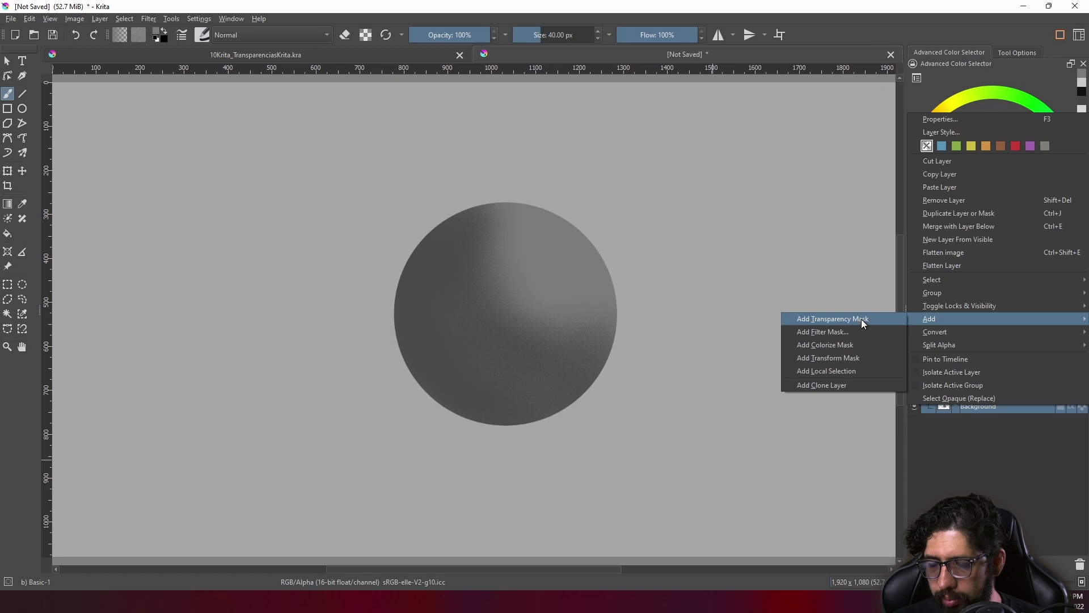
pyautogui.click(861, 318)
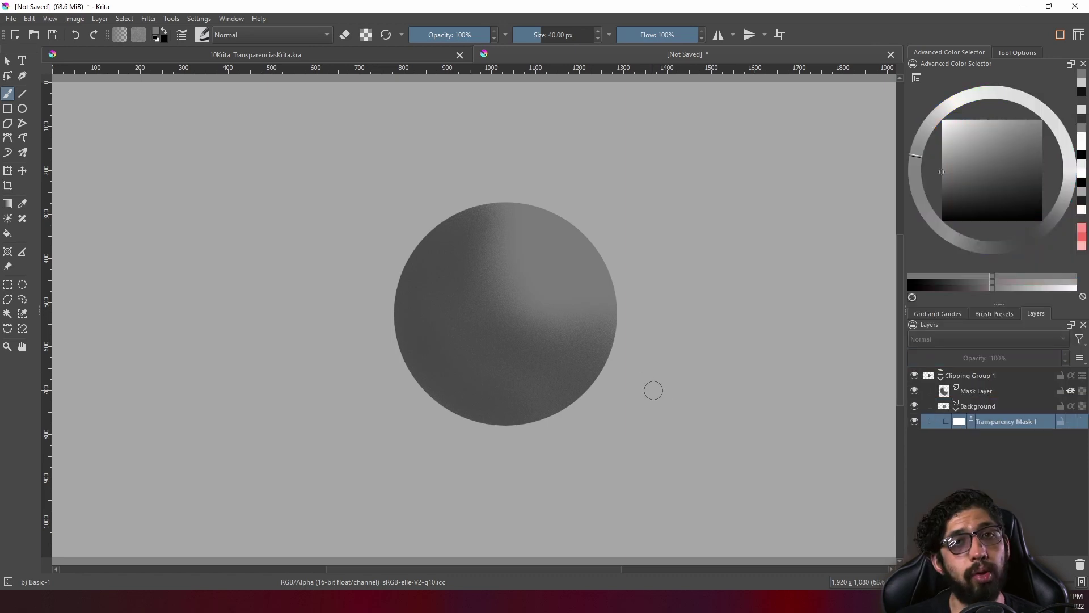
pyautogui.click(981, 407)
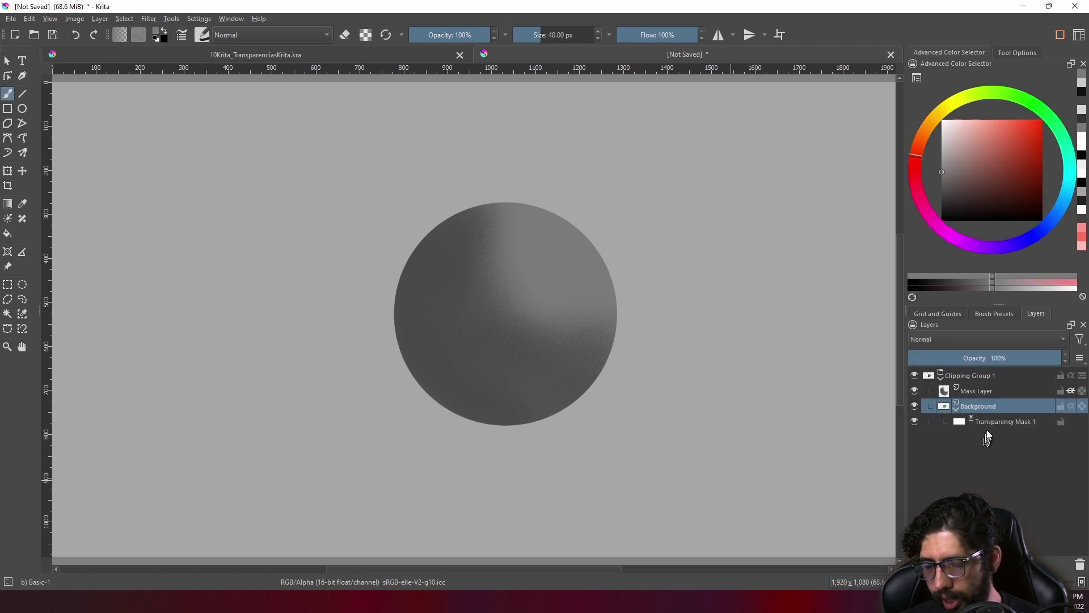
pyautogui.click(945, 420)
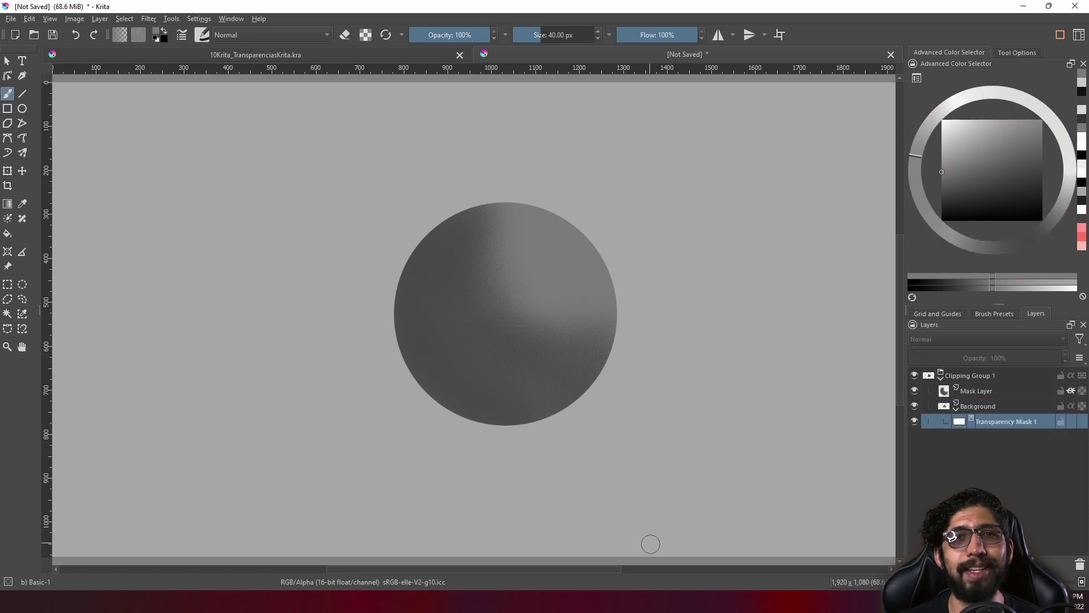
# Step: Paint black strokes to cut into the sphere, then paint white to restore it
pyautogui.press('d')
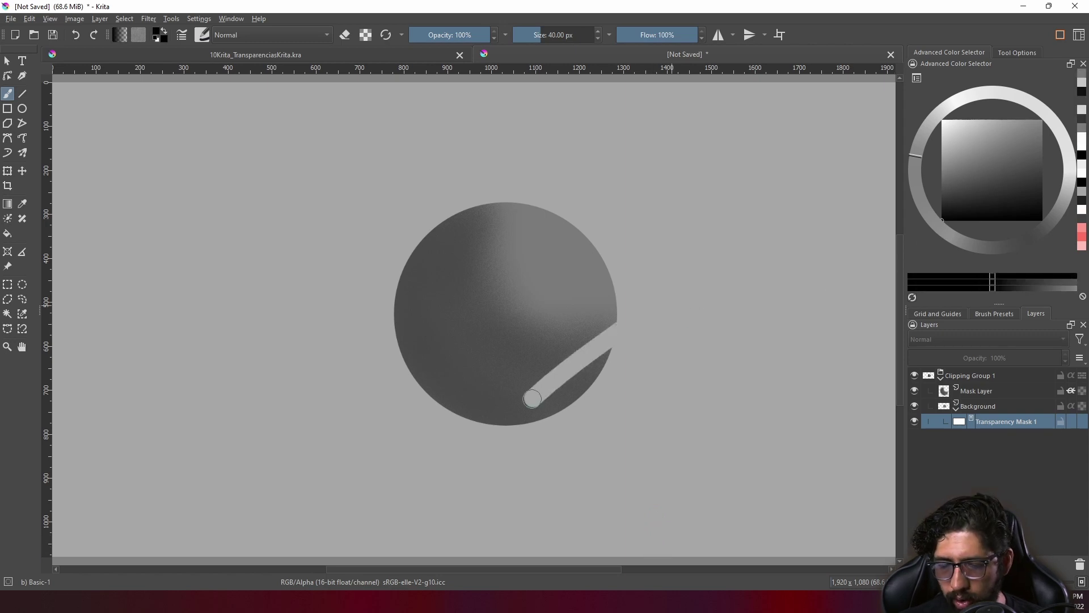
pyautogui.moveTo(615, 326)
pyautogui.mouseDown()
pyautogui.moveTo(531, 388)
pyautogui.moveTo(524, 312)
pyautogui.moveTo(559, 412)
pyautogui.mouseUp()
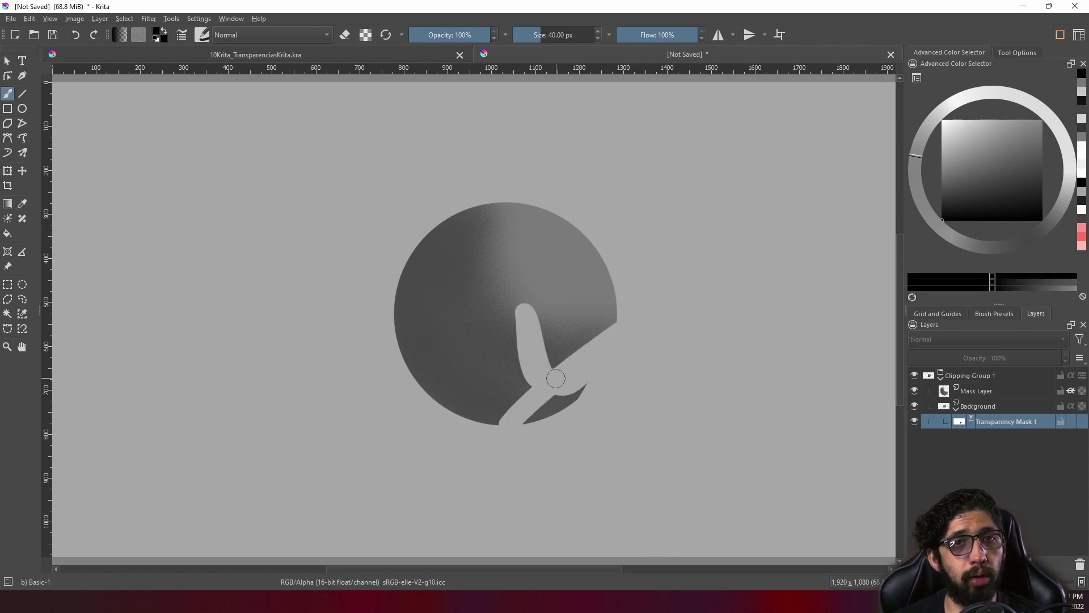
pyautogui.moveTo(593, 313); pyautogui.dragTo(605, 364)
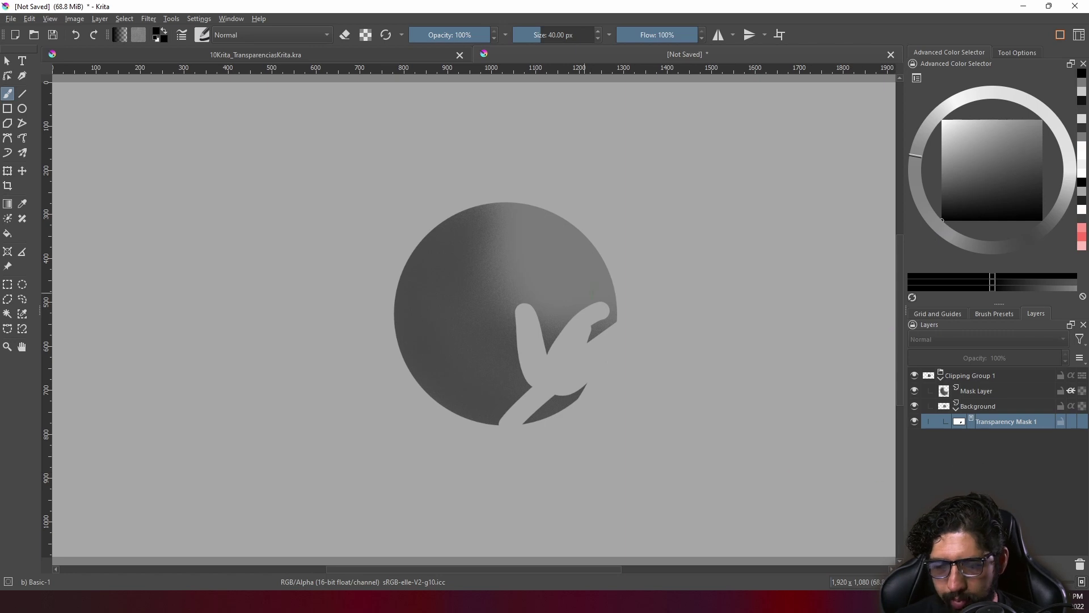
pyautogui.moveTo(592, 294); pyautogui.dragTo(557, 362)
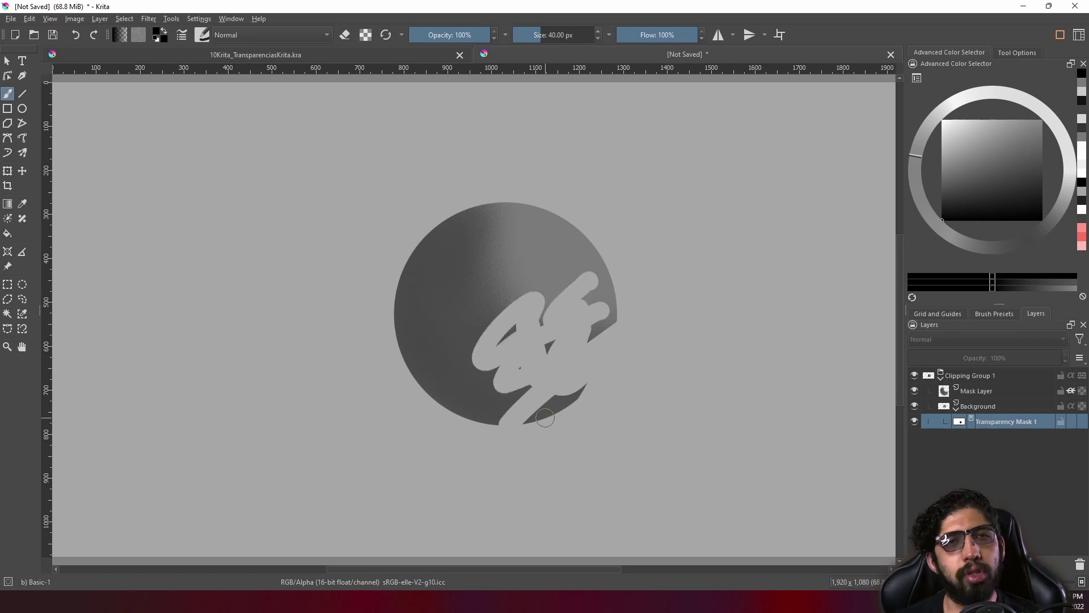
pyautogui.press('x')
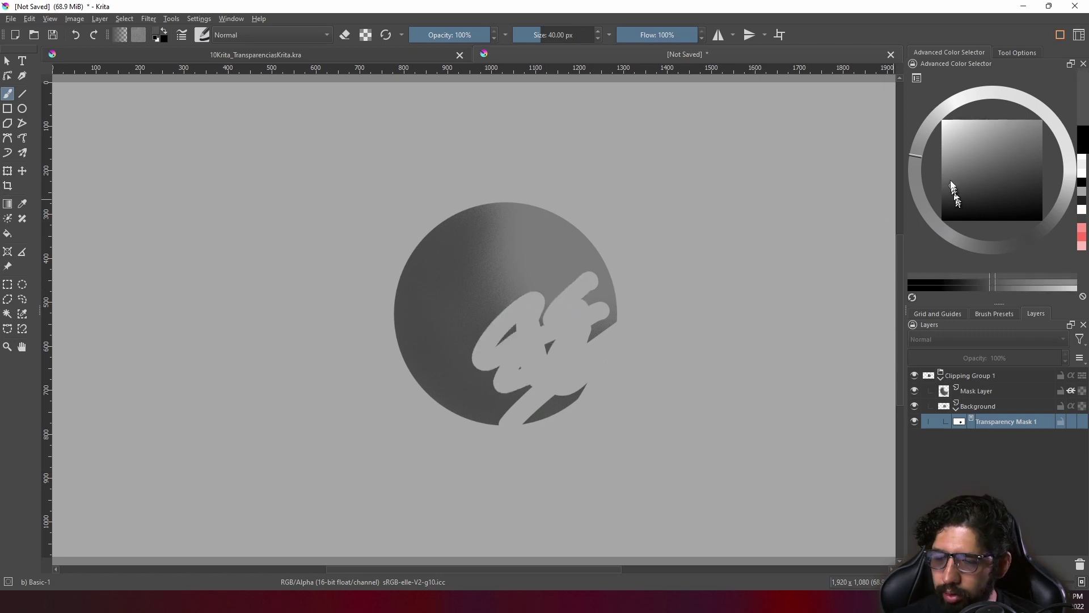
pyautogui.moveTo(477, 352)
pyautogui.mouseDown()
pyautogui.moveTo(584, 277)
pyautogui.moveTo(471, 374)
pyautogui.moveTo(607, 306)
pyautogui.moveTo(476, 421)
pyautogui.moveTo(651, 311)
pyautogui.moveTo(556, 402)
pyautogui.mouseUp()
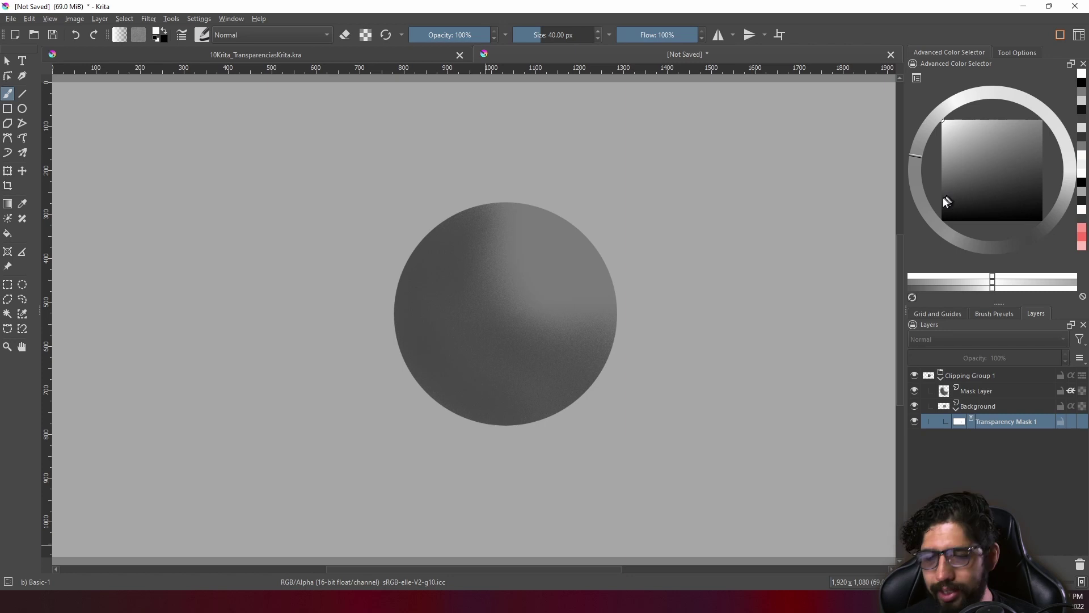
# Step: Paint mid, dark and light grey stripes on the mask across the sphere's lower right
pyautogui.moveTo(946, 201); pyautogui.dragTo(942, 174)
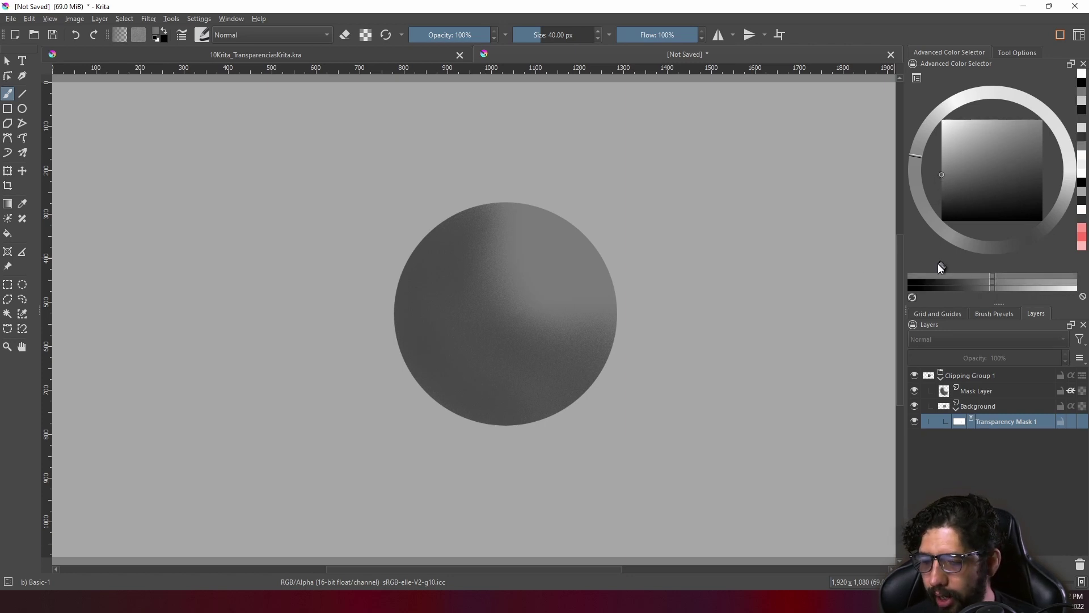
pyautogui.moveTo(594, 301); pyautogui.dragTo(510, 418)
pyautogui.moveTo(614, 286); pyautogui.dragTo(542, 419)
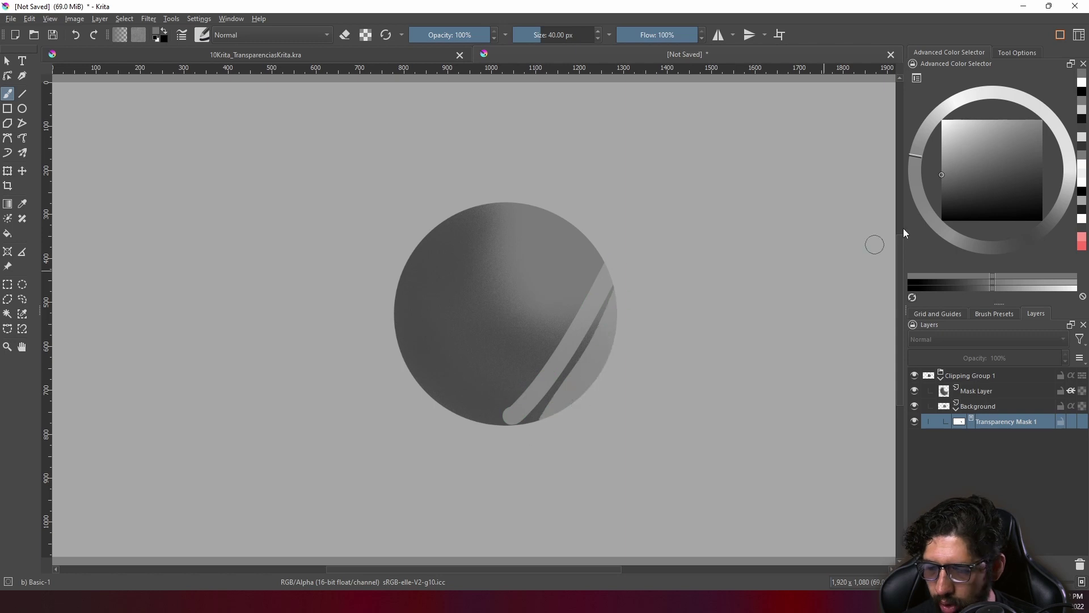
pyautogui.moveTo(942, 176); pyautogui.dragTo(942, 198)
pyautogui.moveTo(630, 301); pyautogui.dragTo(533, 420)
pyautogui.moveTo(616, 329); pyautogui.dragTo(575, 378)
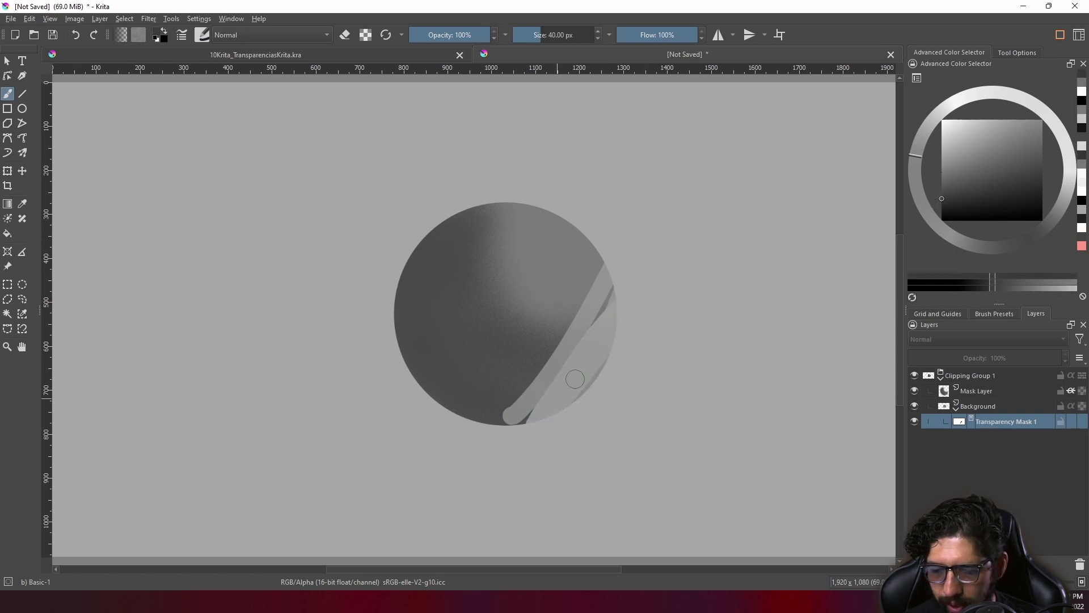
pyautogui.click(942, 139)
pyautogui.moveTo(595, 250); pyautogui.dragTo(493, 397)
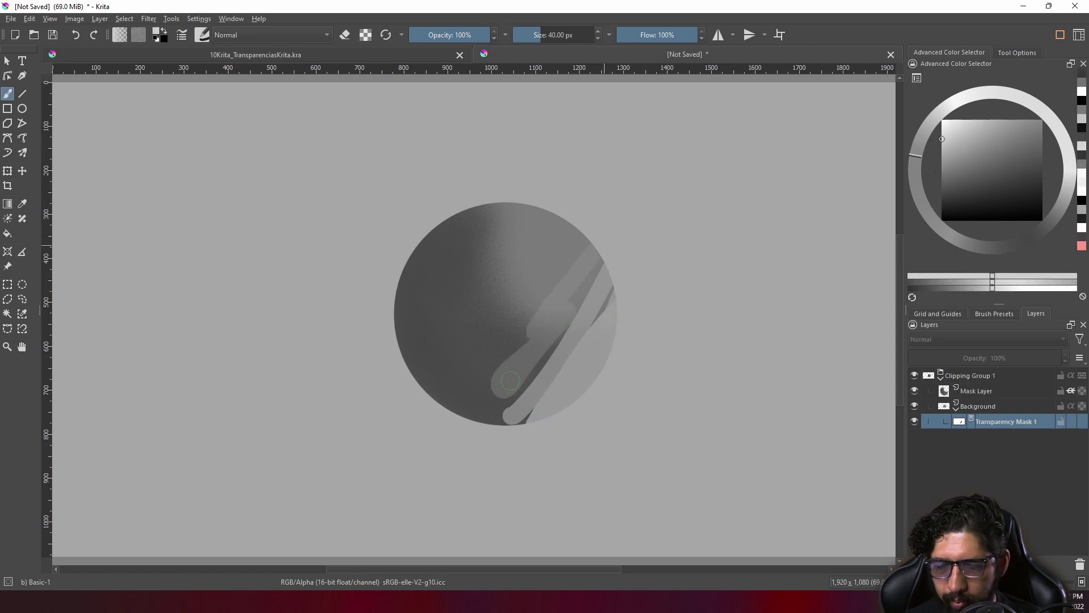
pyautogui.moveTo(582, 377); pyautogui.dragTo(488, 420)
# Step: Paint darker grey with the Bristle Texture preset over the sphere's upper-left half
pyautogui.click(203, 36)
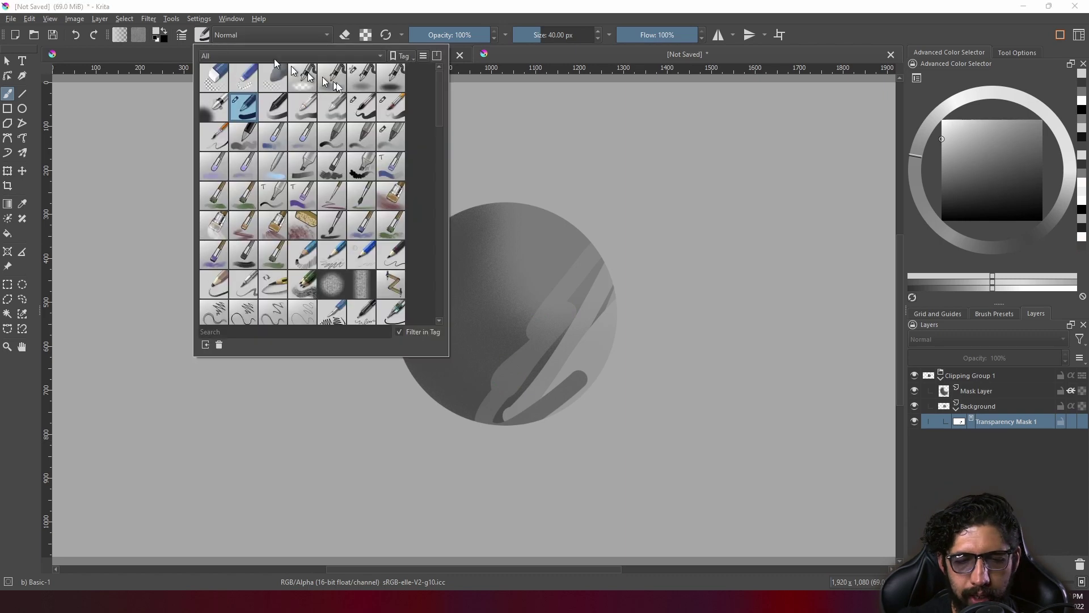
pyautogui.click(309, 227)
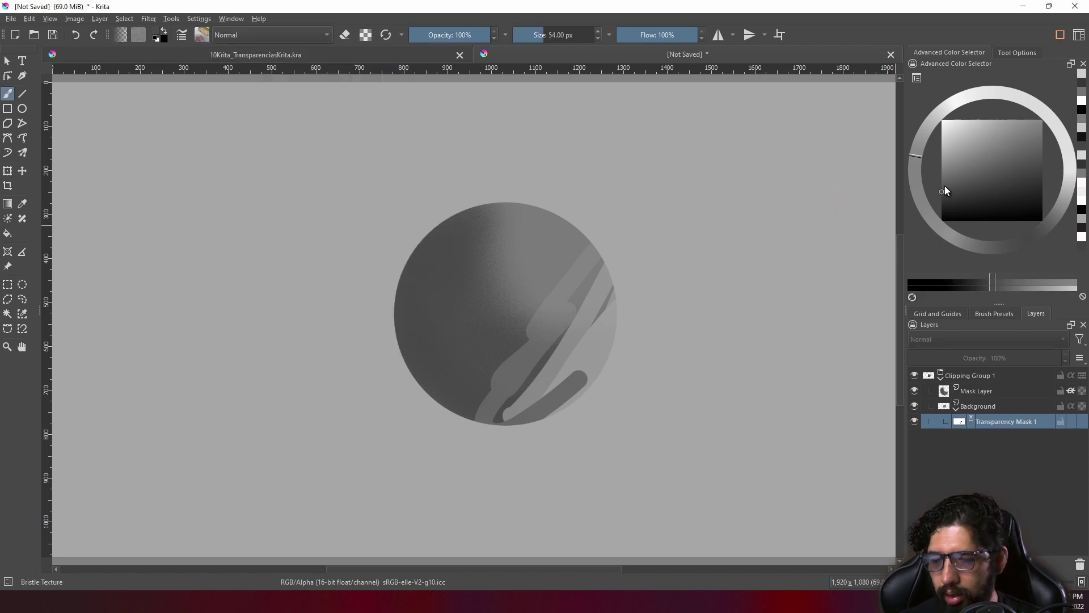
pyautogui.moveTo(944, 185); pyautogui.dragTo(929, 187)
pyautogui.moveTo(470, 227); pyautogui.dragTo(541, 300)
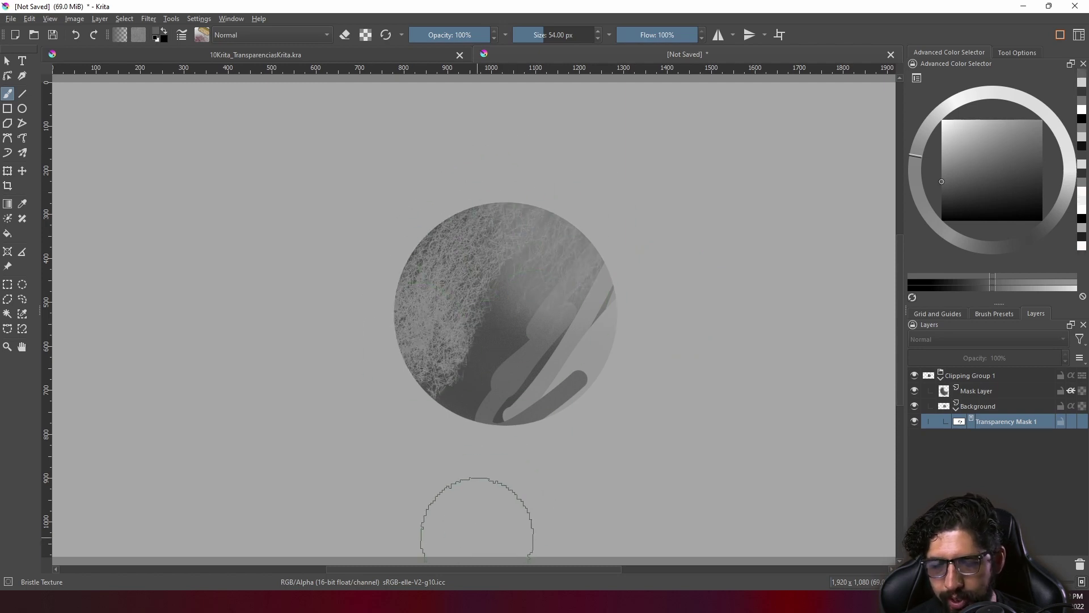
# Step: Select the Block textured 2 brush preset
pyautogui.click(204, 36)
pyautogui.click(249, 199)
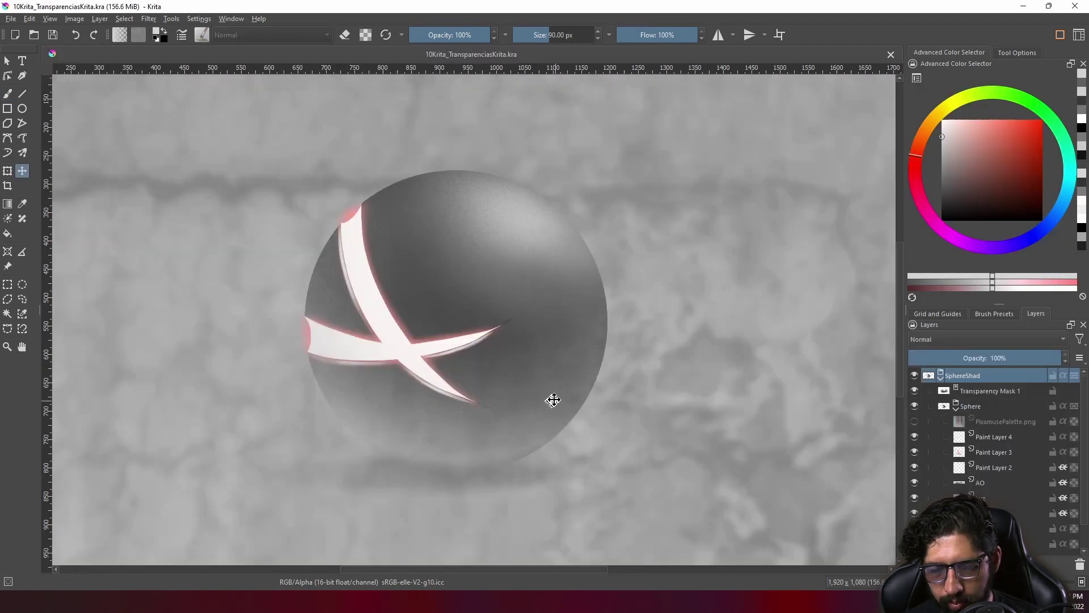
pyautogui.scroll(-2, 553, 400)
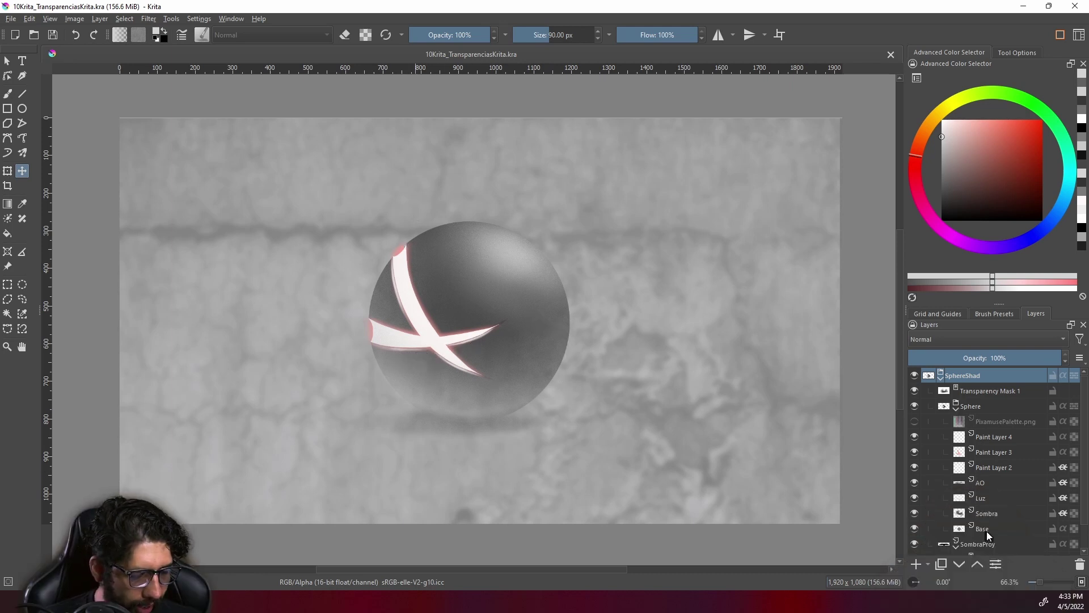
pyautogui.click(967, 529)
pyautogui.click(914, 498)
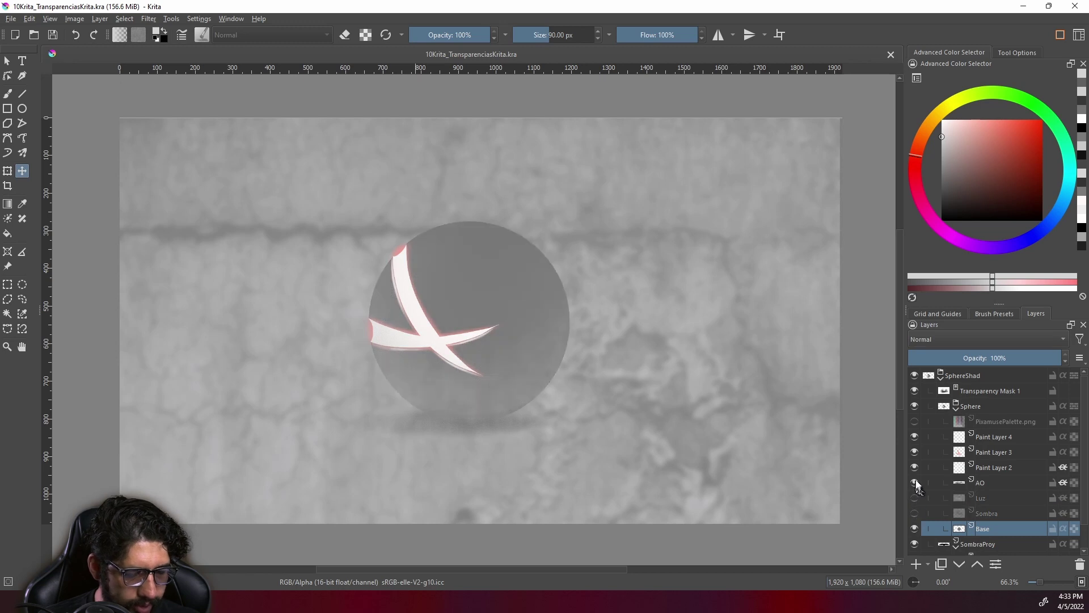
pyautogui.click(915, 451)
pyautogui.click(914, 528)
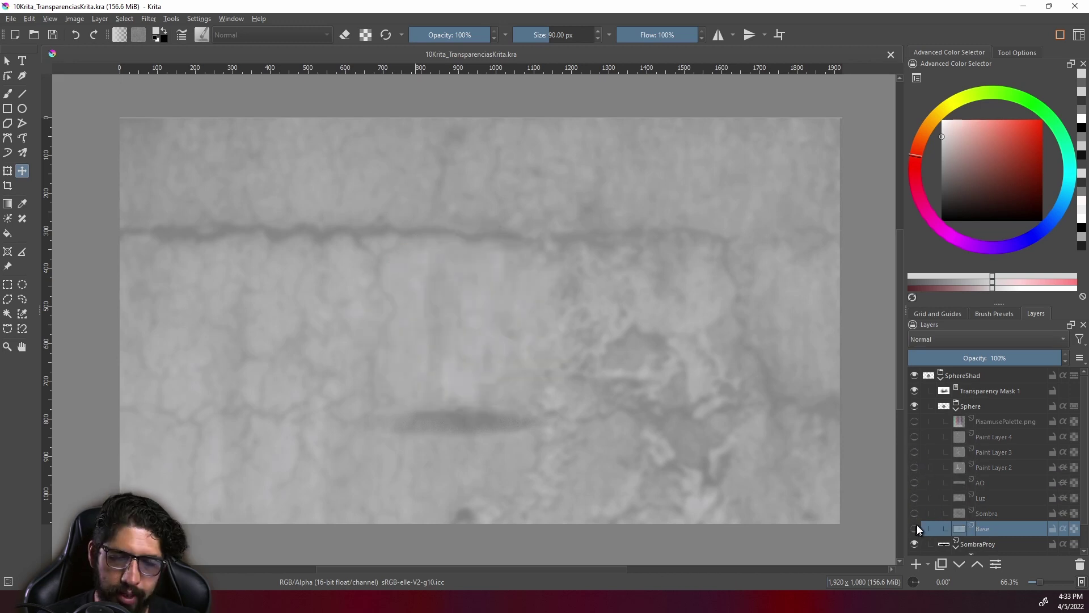
pyautogui.click(915, 528)
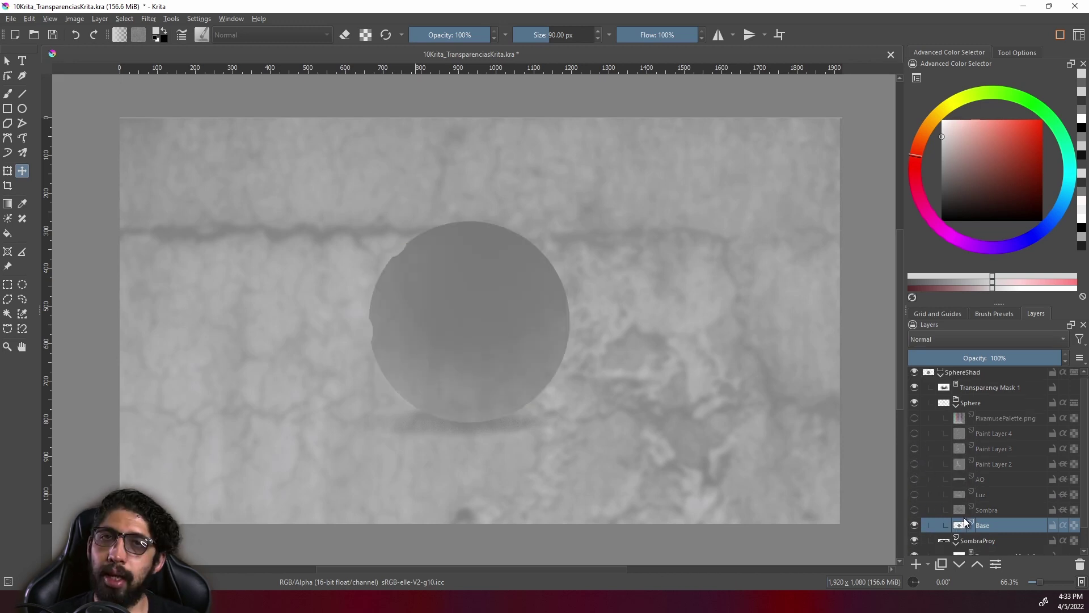
pyautogui.click(970, 404)
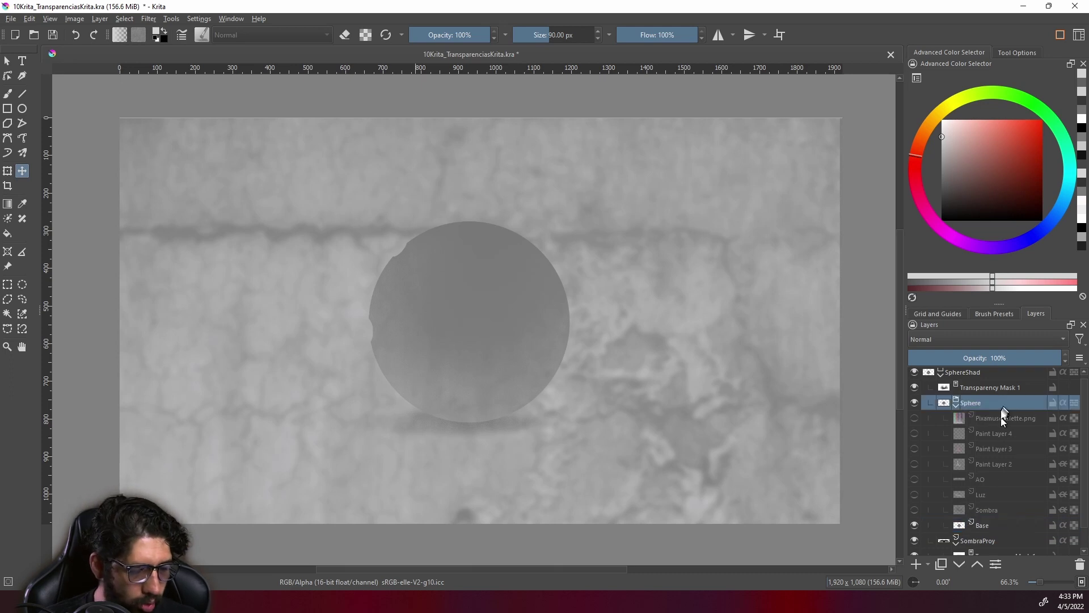
pyautogui.moveTo(1000, 417); pyautogui.dragTo(987, 509)
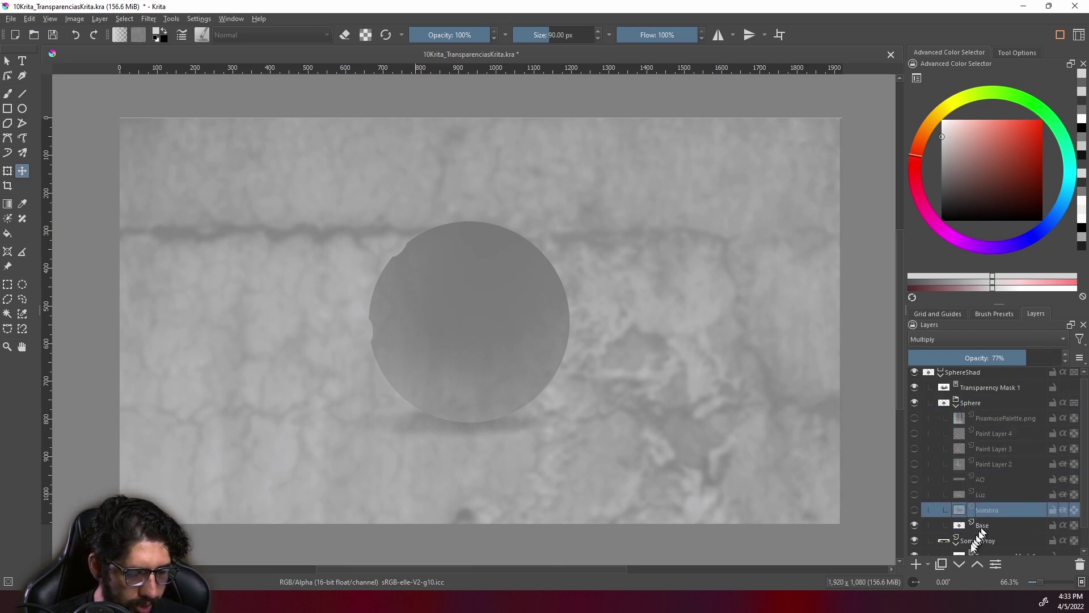
pyautogui.click(916, 511)
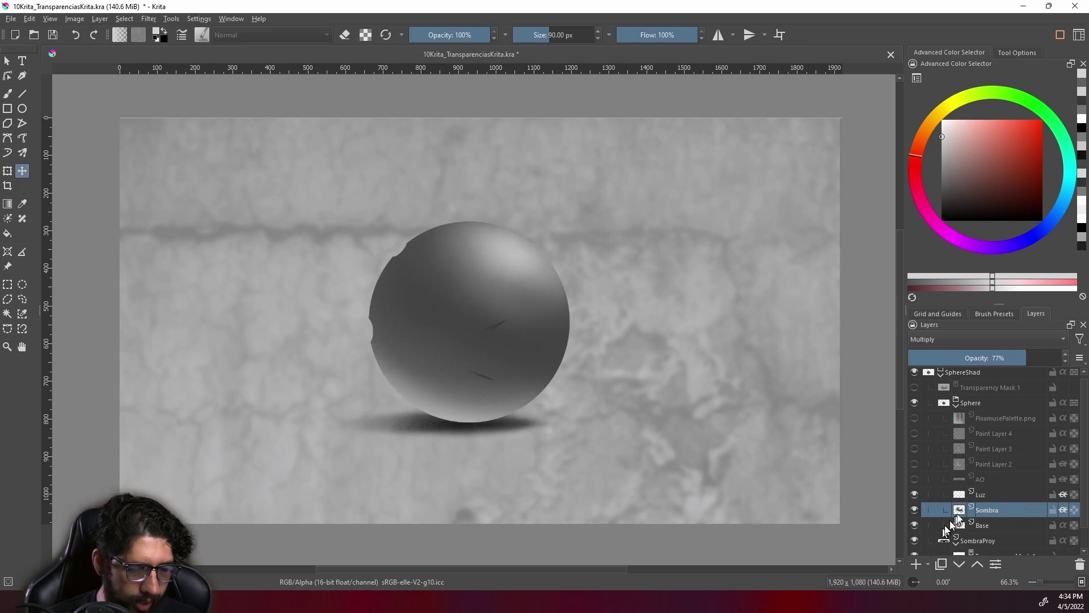
pyautogui.click(914, 480)
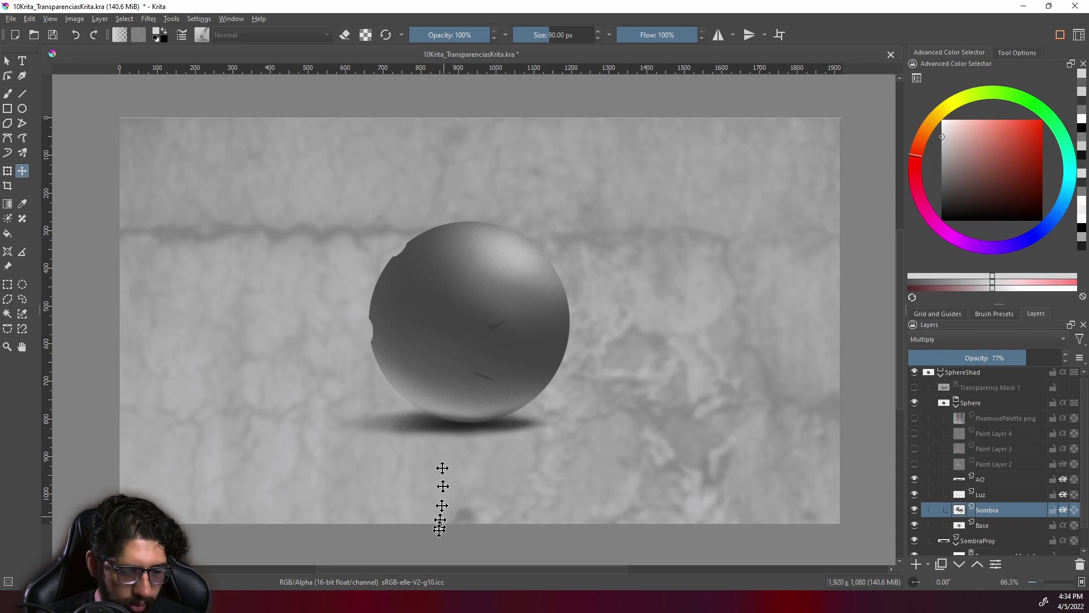
pyautogui.click(914, 464)
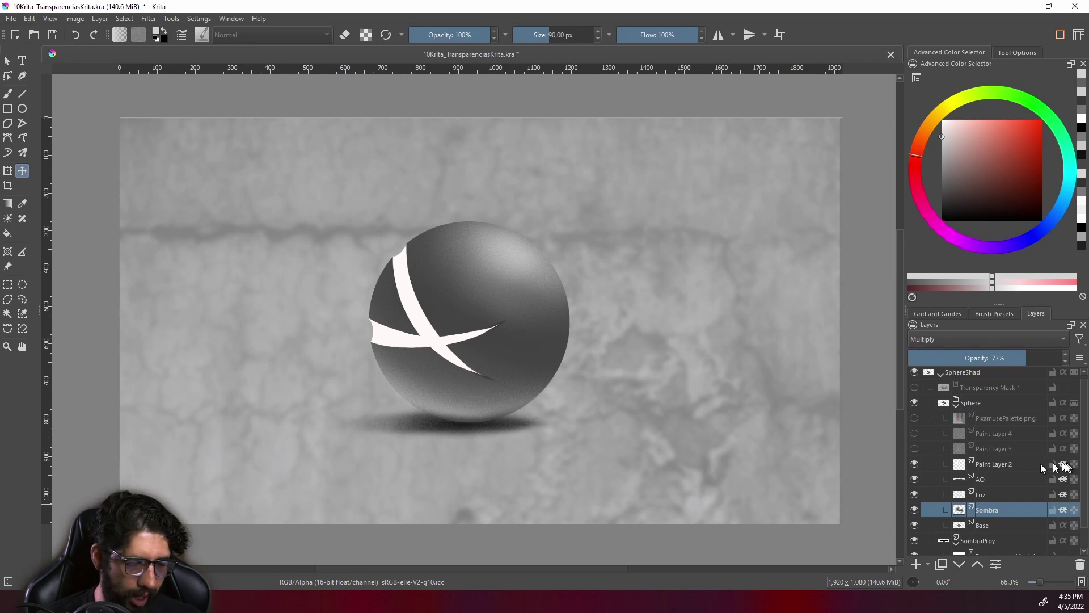
pyautogui.click(915, 449)
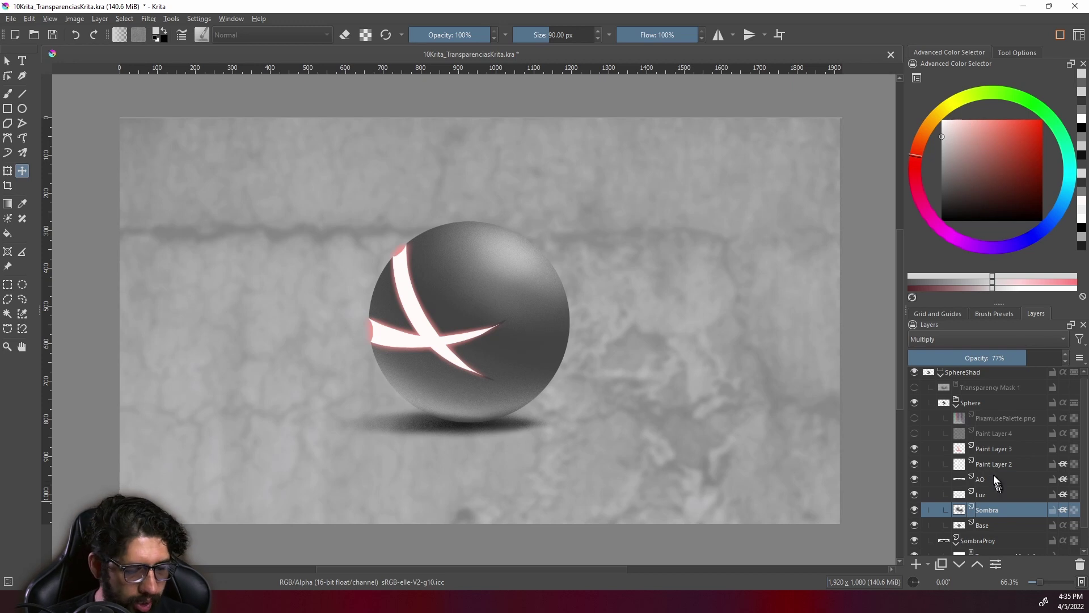
pyautogui.click(995, 449)
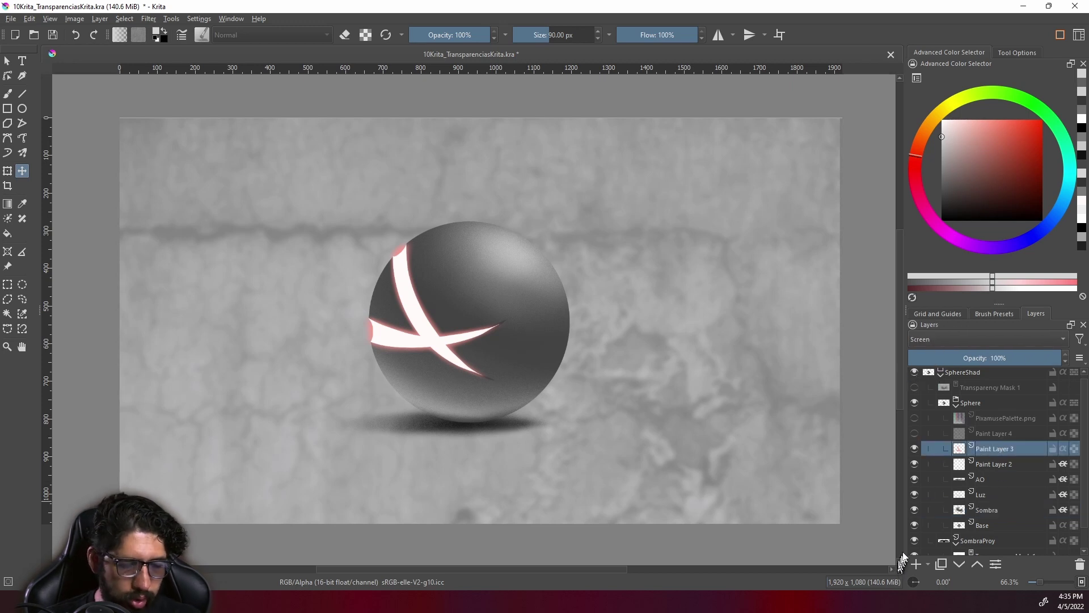
pyautogui.click(914, 433)
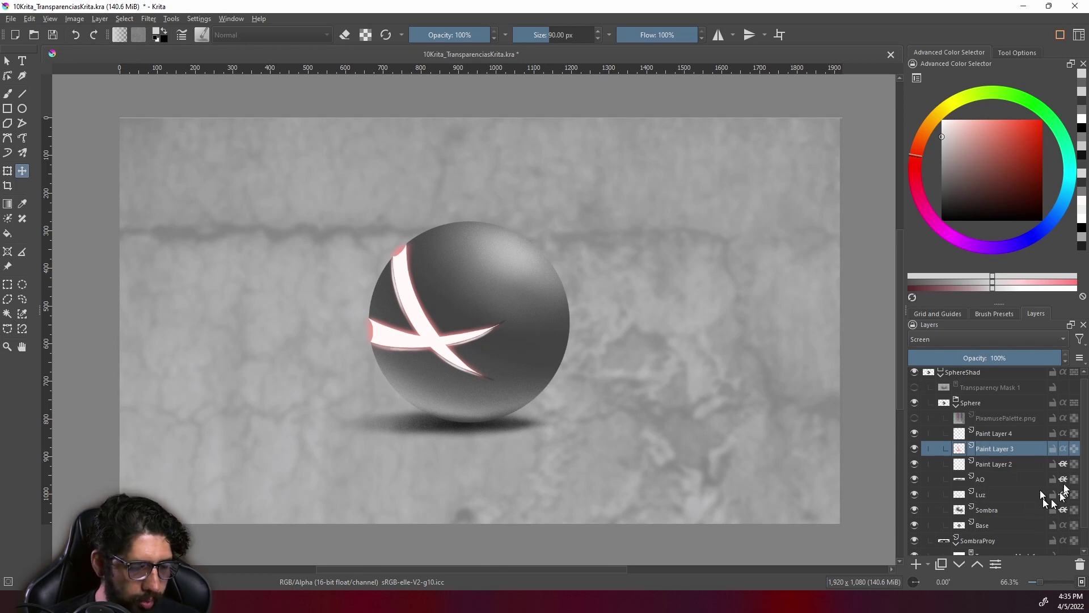
# Step: Widen and darken the SombraProy cast shadow by painting on its mask, comparing it on and off
pyautogui.click(956, 404)
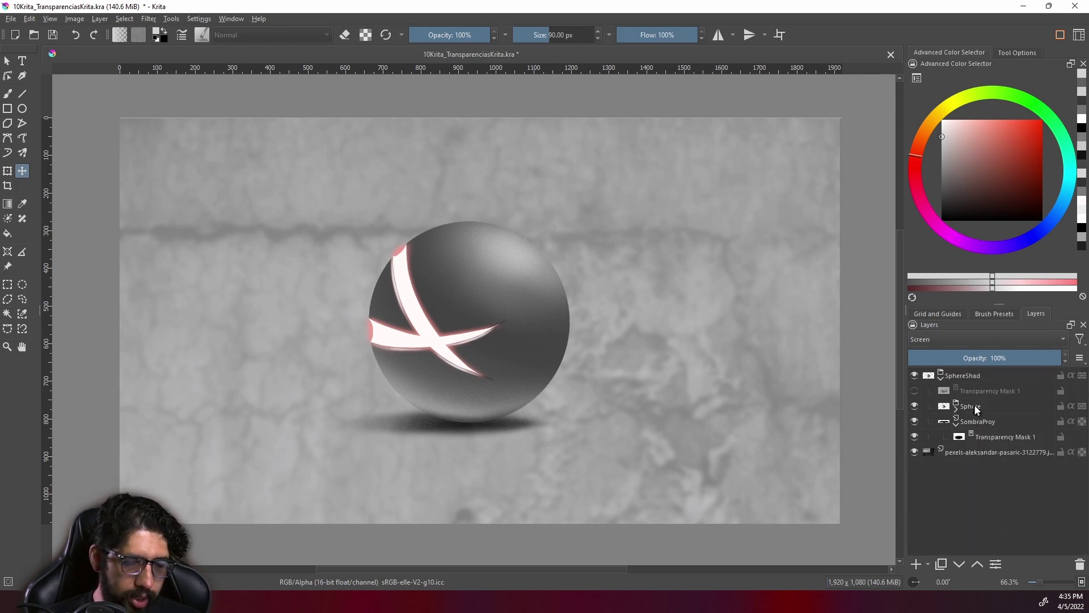
pyautogui.click(978, 422)
pyautogui.click(914, 422)
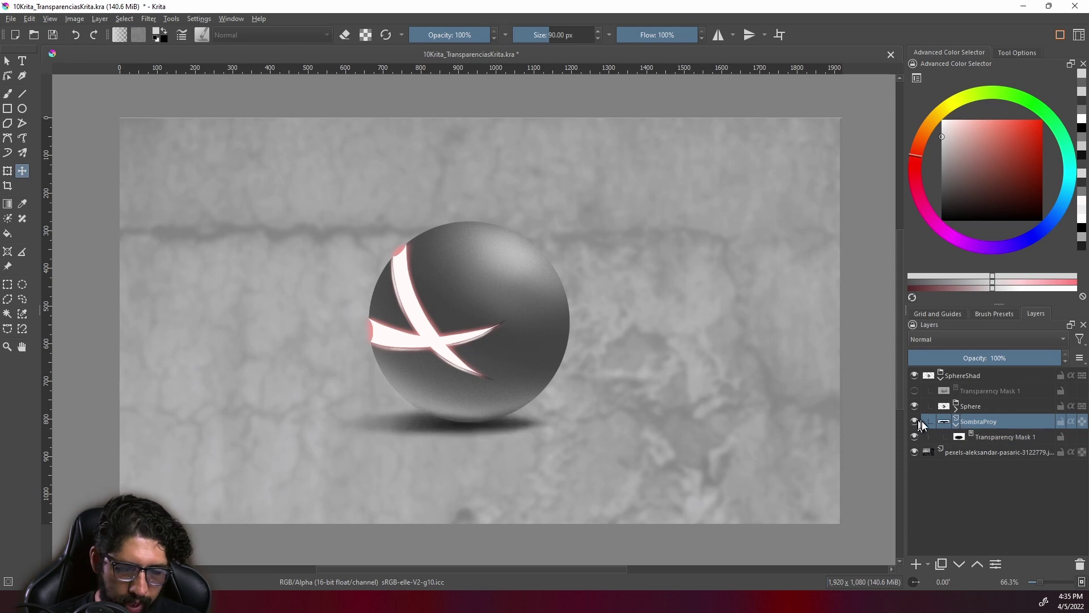
pyautogui.click(1001, 437)
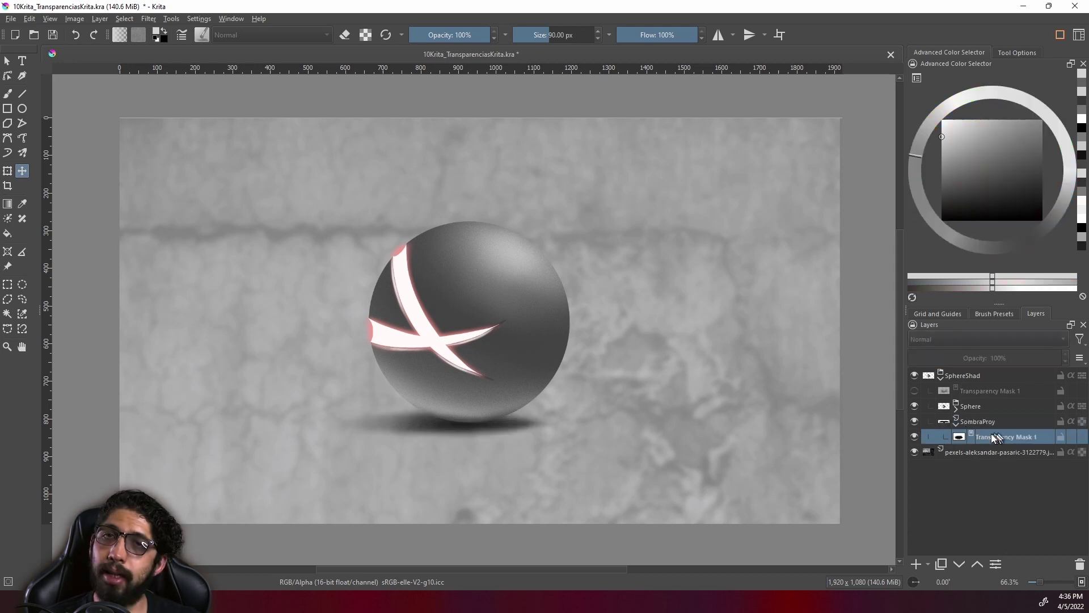
pyautogui.keyDown('shift'); pyautogui.click(959, 438); pyautogui.keyUp('shift')
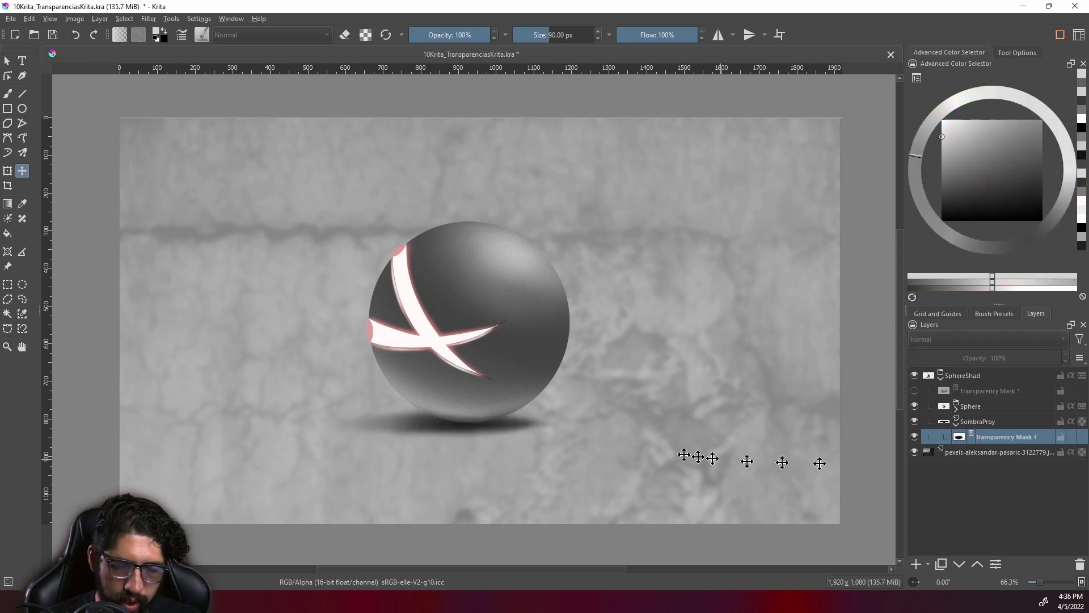
pyautogui.press('b')
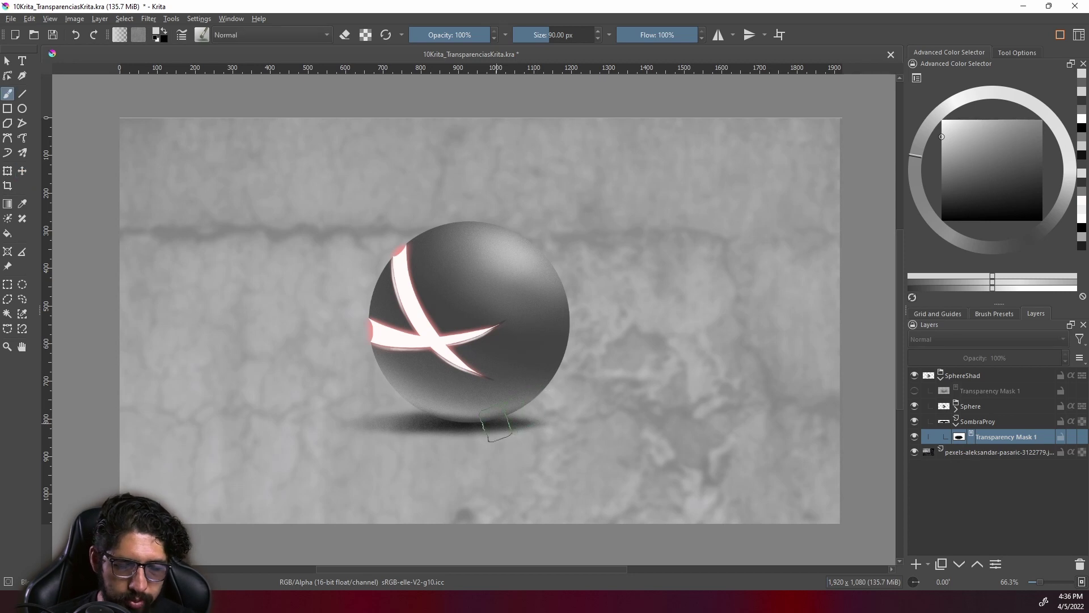
pyautogui.moveTo(437, 417)
pyautogui.mouseDown()
pyautogui.moveTo(352, 431)
pyautogui.moveTo(563, 413)
pyautogui.mouseUp()
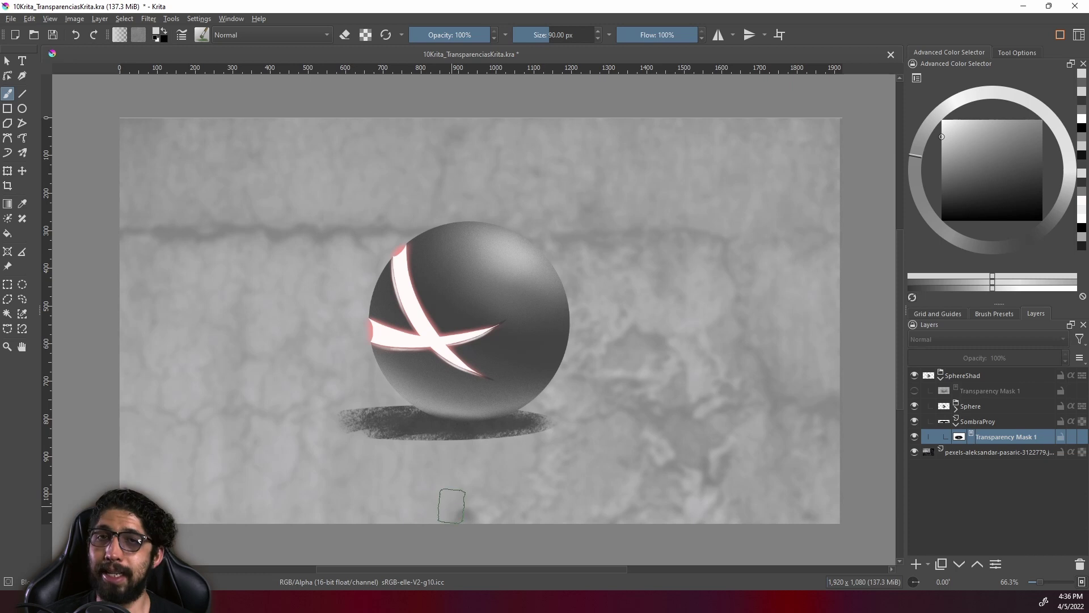
pyautogui.keyDown('ctrl'); pyautogui.click(451, 504); pyautogui.keyUp('ctrl')
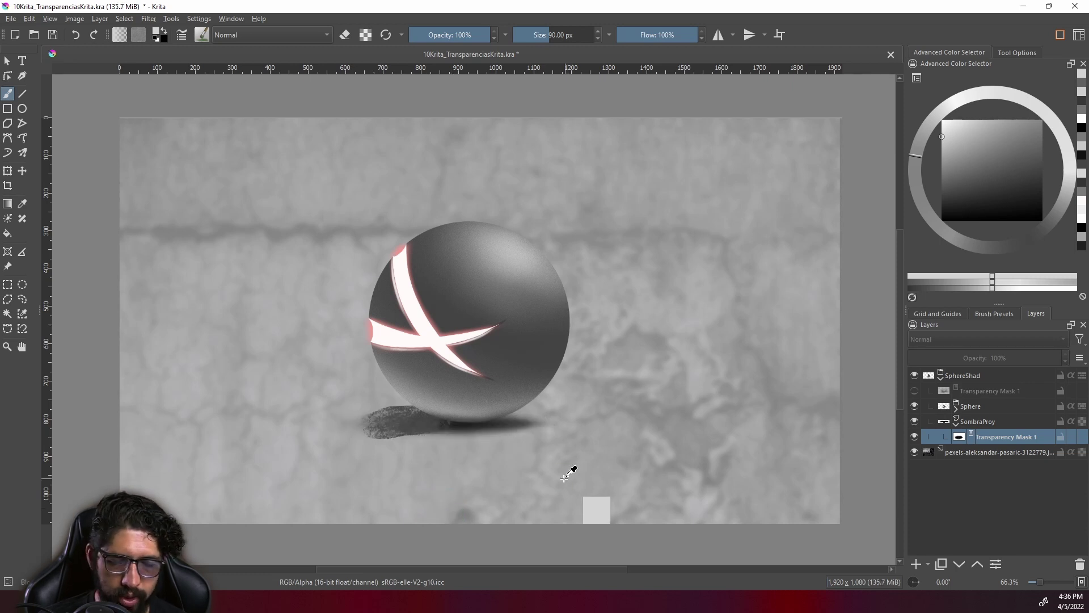
# Step: Select the SphereShad group's Transparency Mask 1 and enable it
pyautogui.click(941, 379)
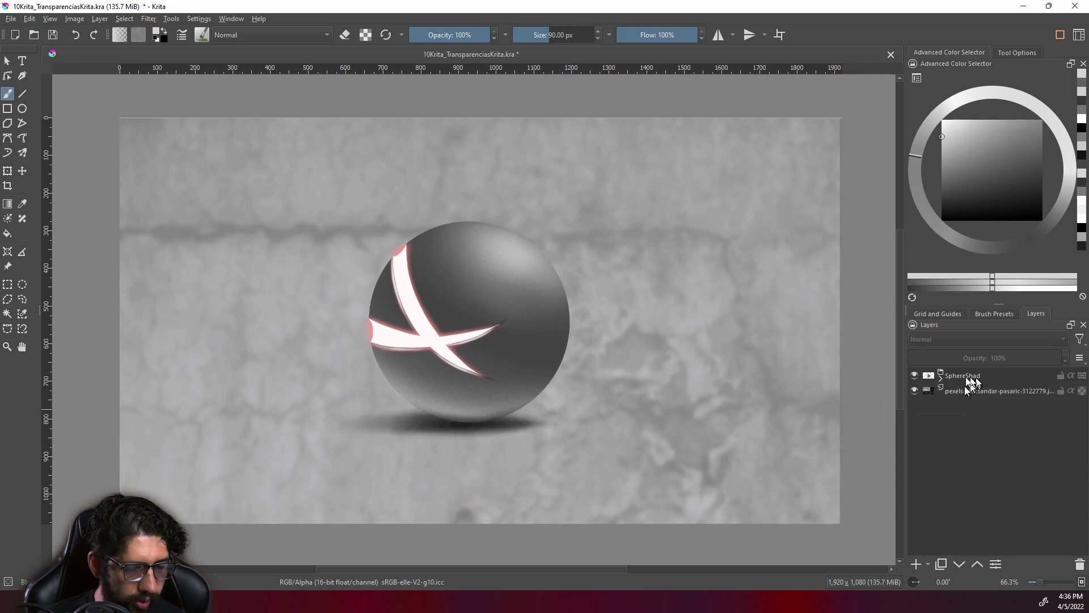
pyautogui.click(968, 375)
pyautogui.click(941, 379)
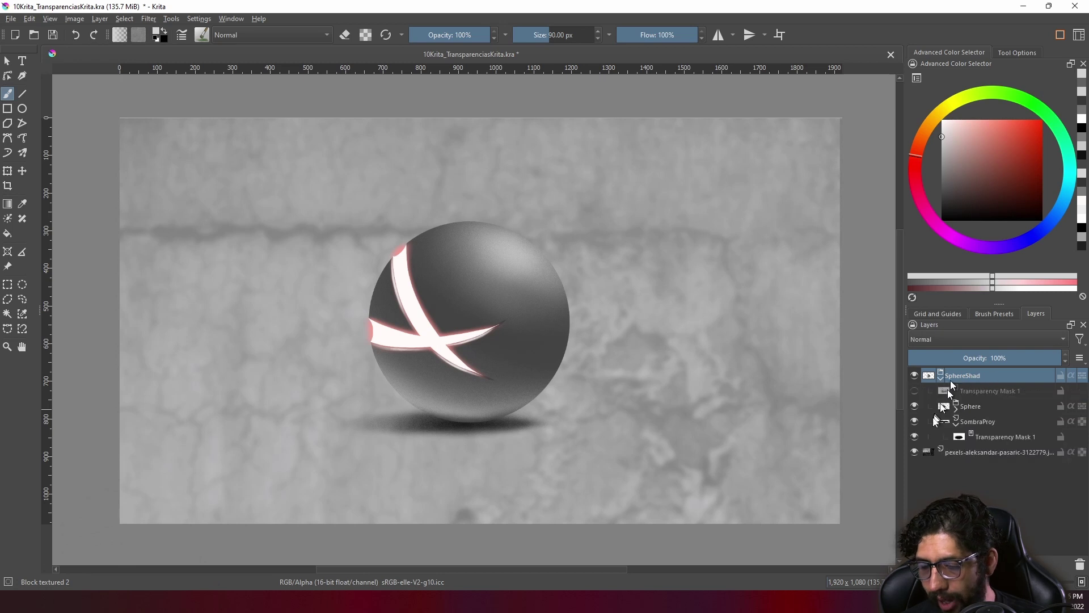
pyautogui.click(976, 391)
pyautogui.click(914, 390)
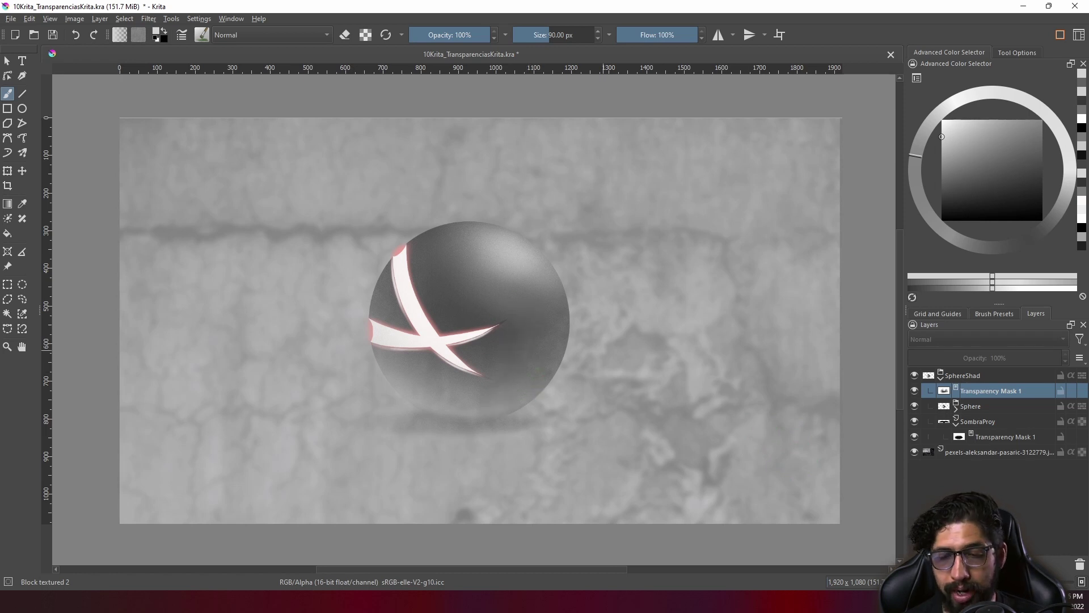
# Step: Paint black strokes hiding the sphere's lower right, then textured strokes partly restoring it
pyautogui.moveTo(944, 160); pyautogui.dragTo(942, 220)
pyautogui.moveTo(590, 300); pyautogui.dragTo(504, 425)
pyautogui.moveTo(562, 272); pyautogui.dragTo(448, 431)
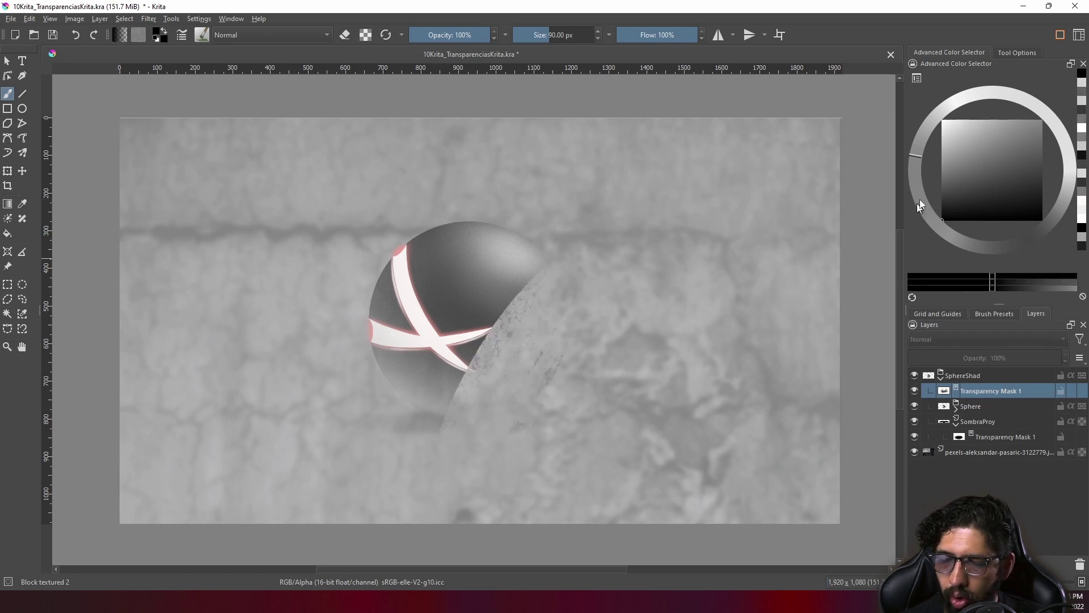
pyautogui.moveTo(942, 199); pyautogui.dragTo(942, 121)
pyautogui.moveTo(550, 278); pyautogui.dragTo(431, 426)
pyautogui.moveTo(499, 335); pyautogui.dragTo(437, 469)
pyautogui.moveTo(562, 278); pyautogui.dragTo(460, 436)
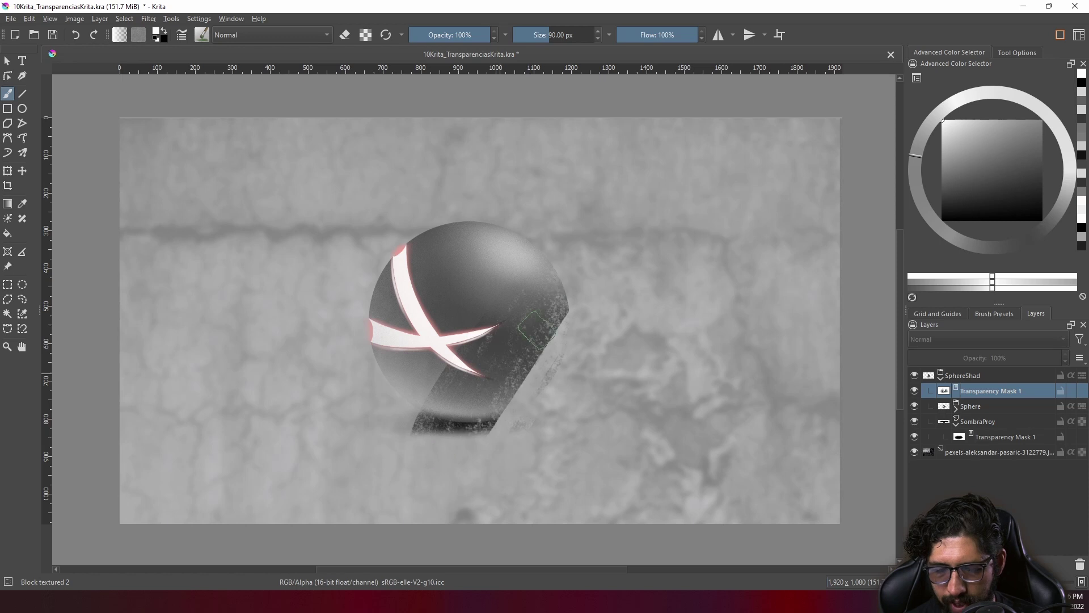
pyautogui.moveTo(567, 307); pyautogui.dragTo(483, 434)
# Step: Undo the last two mask strokes, then redo them
pyautogui.hotkey('ctrl', 'z')
pyautogui.hotkey('ctrl', 'z')
pyautogui.hotkey('ctrl', 'z')
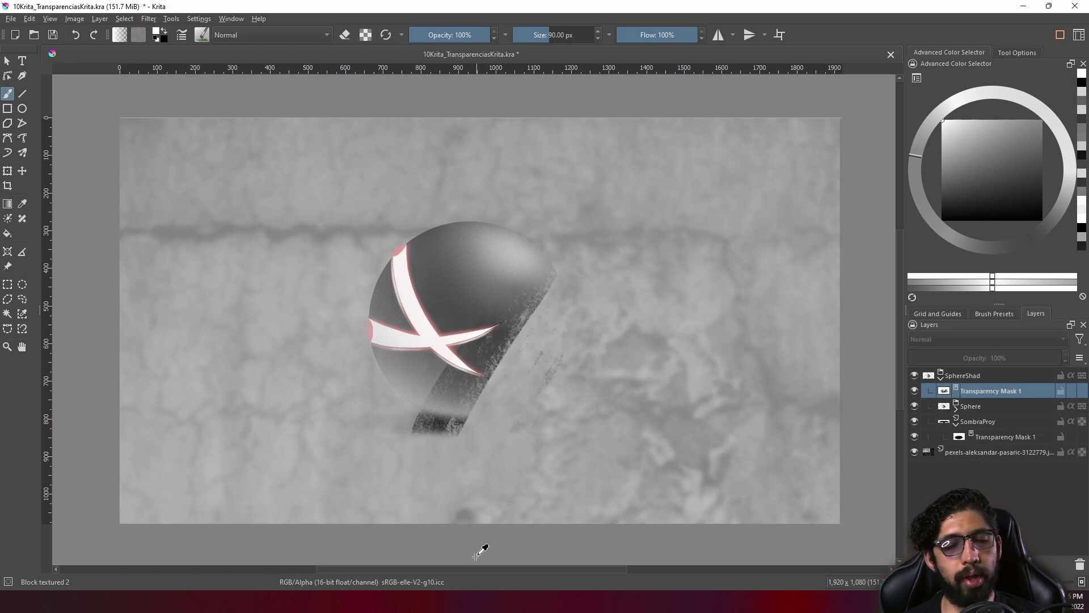
pyautogui.hotkey('ctrl', 'z')
pyautogui.hotkey('ctrl', 'z')
pyautogui.hotkey('ctrl', 'shift', 'z')
pyautogui.hotkey('ctrl', 'shift', 'z')
pyautogui.hotkey('ctrl', 'shift', 'z')
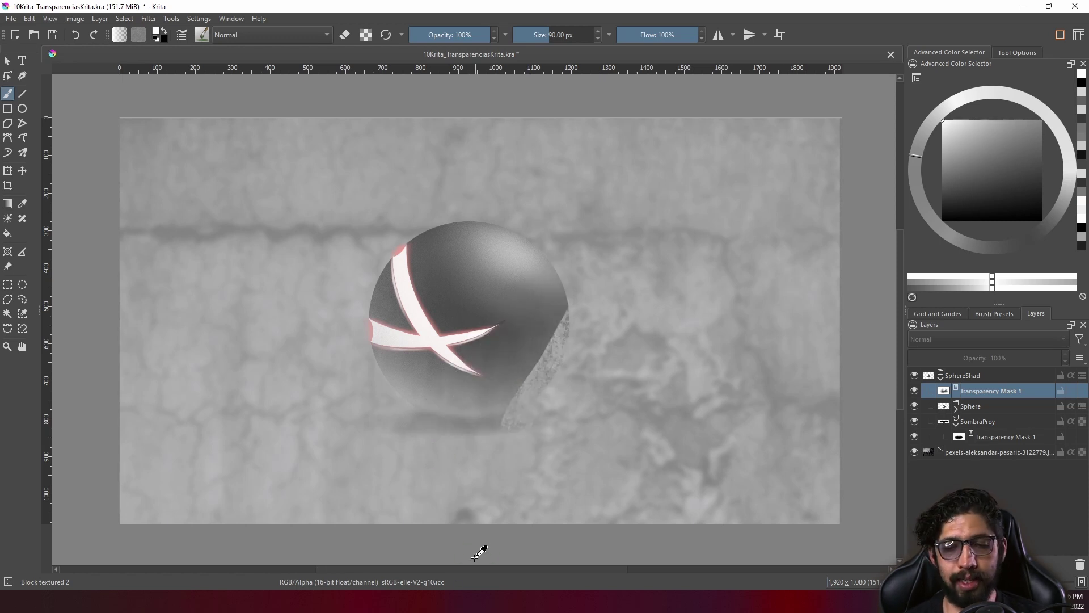
pyautogui.hotkey('ctrl', 'shift', 'z')
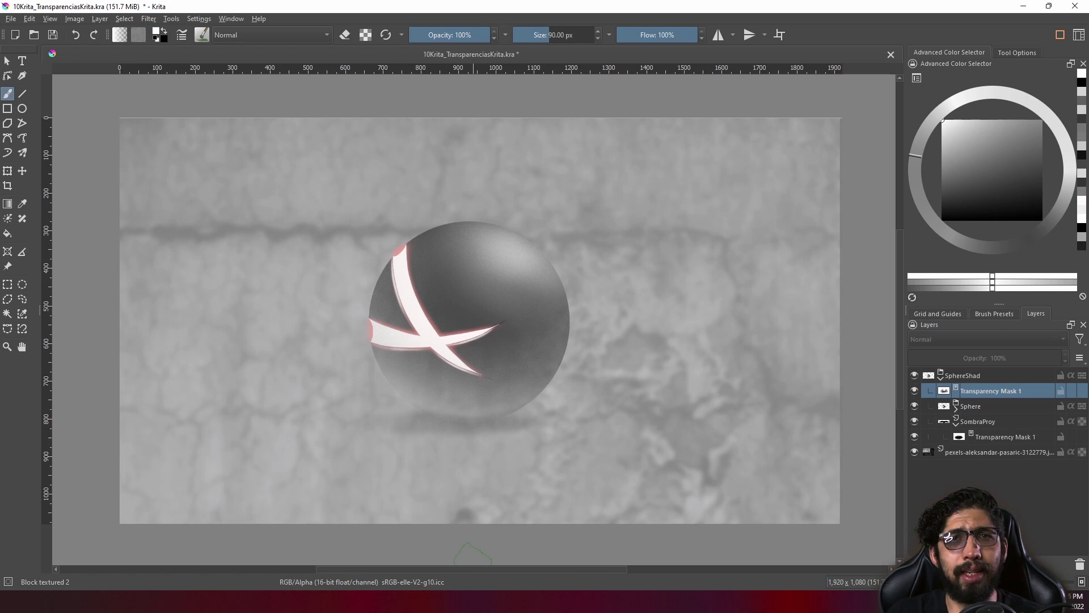